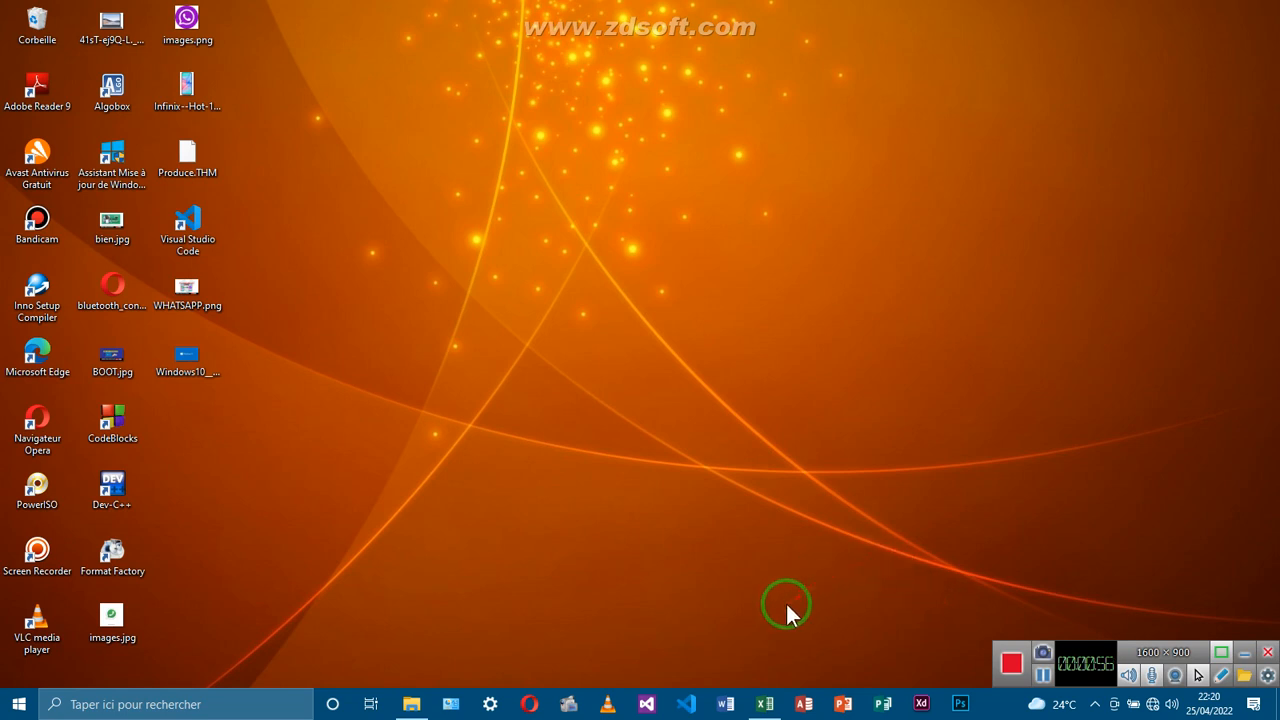
Restore the Classeur1 Excel window from its taskbar preview
left_click(767, 708)
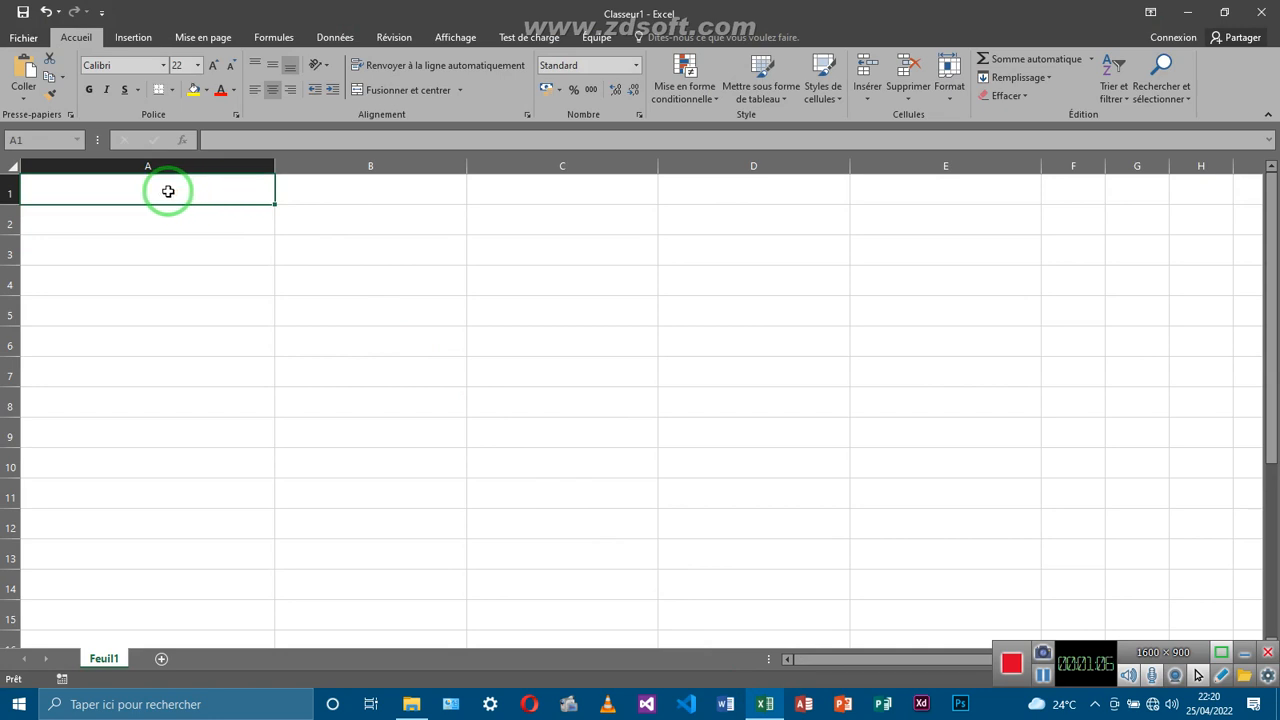
left_click(347, 224)
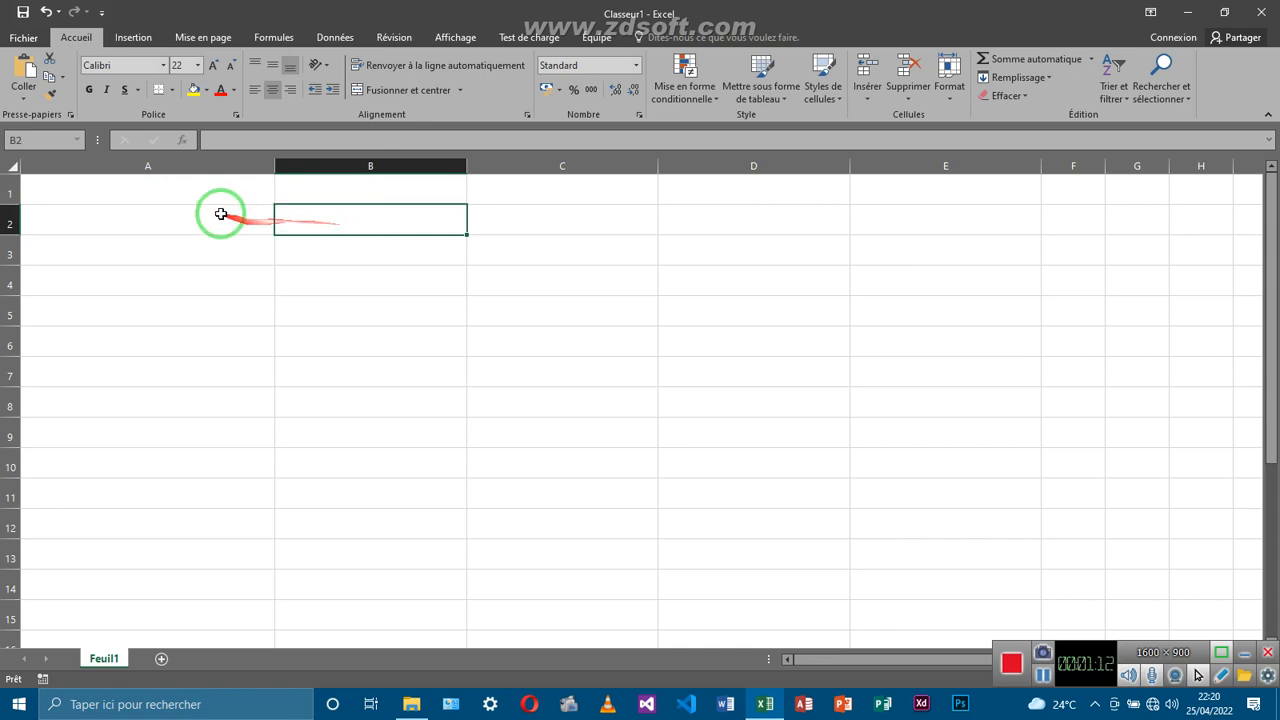
left_click(197, 193)
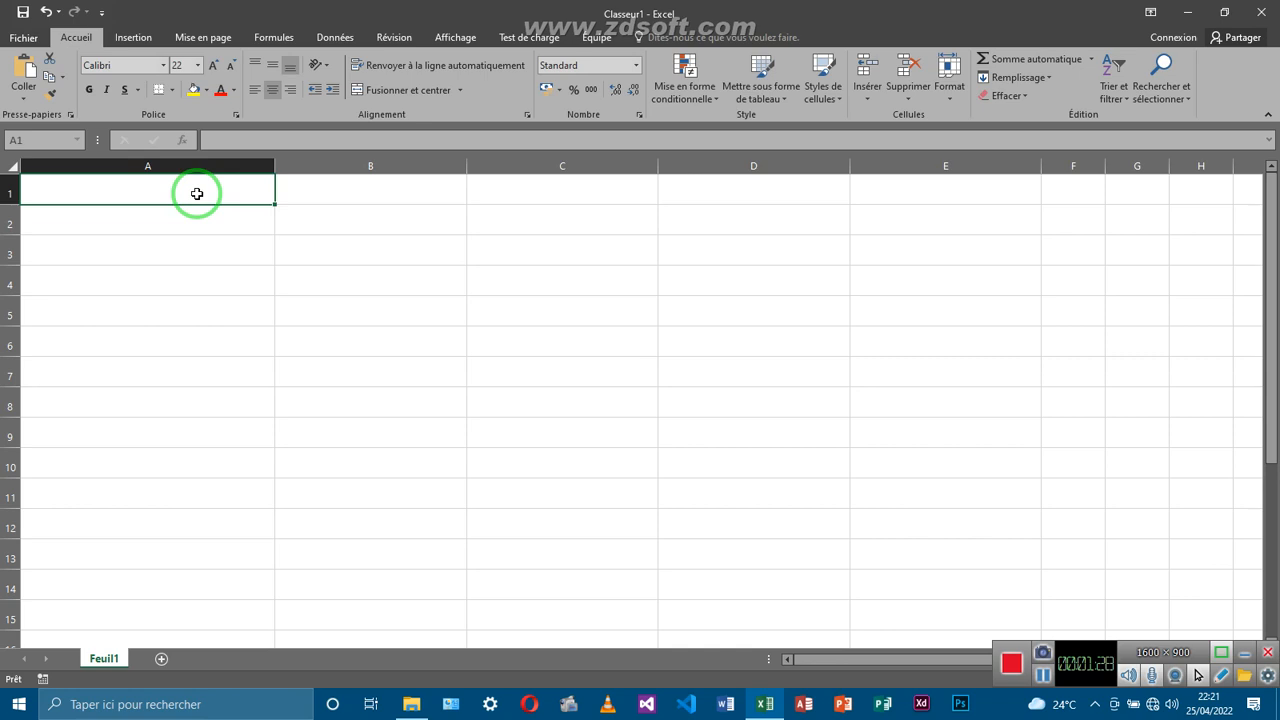
double_click(197, 193)
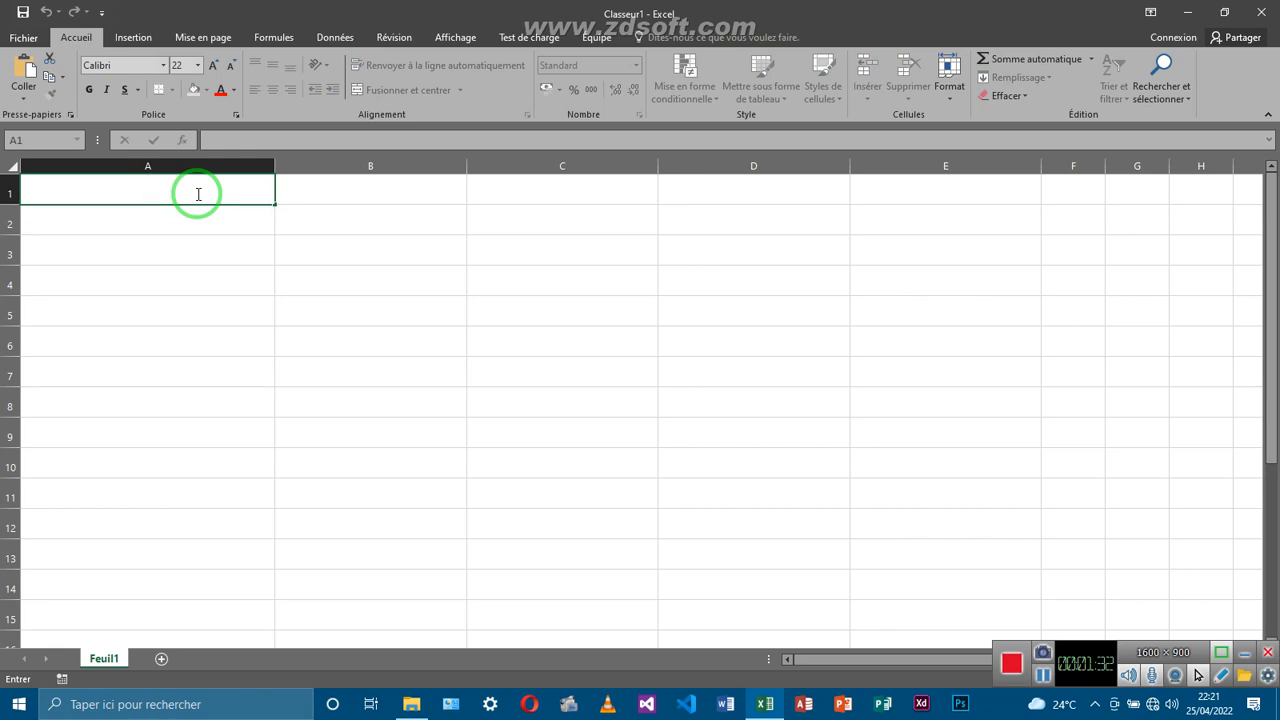
Enter =CODE("a") in cell A1 so it returns 97
type("=")
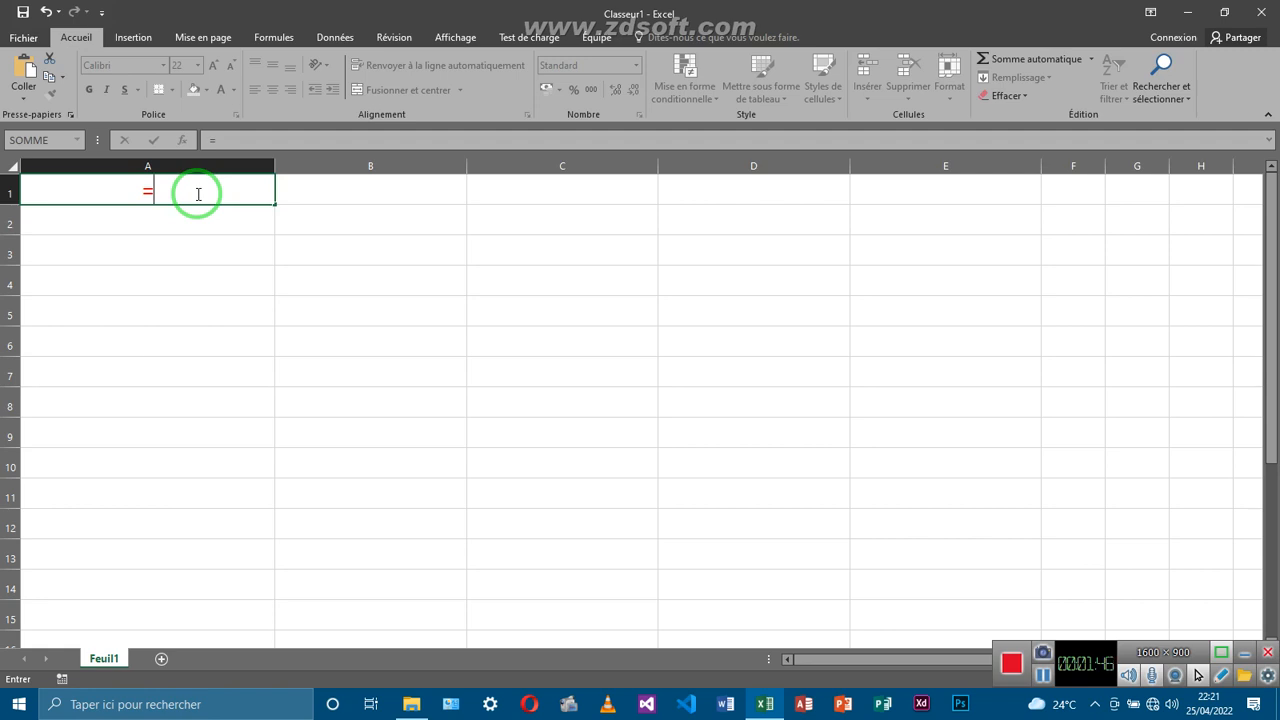
type("code")
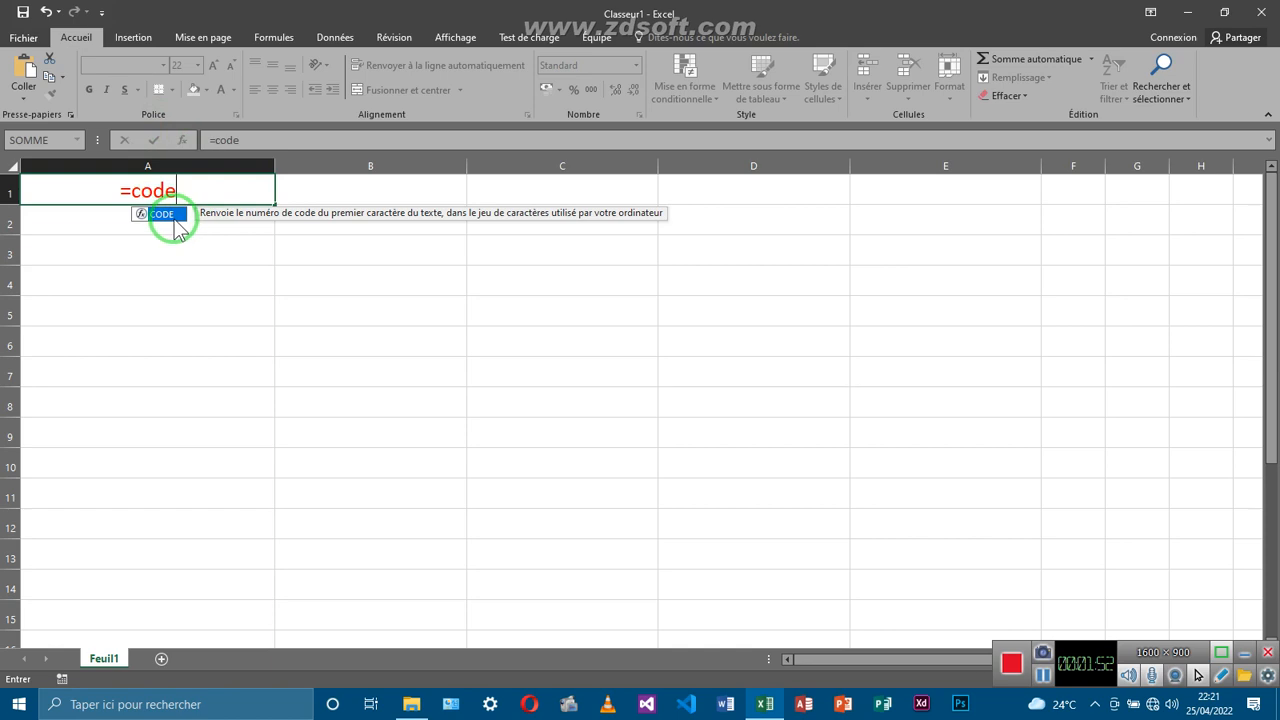
double_click(175, 216)
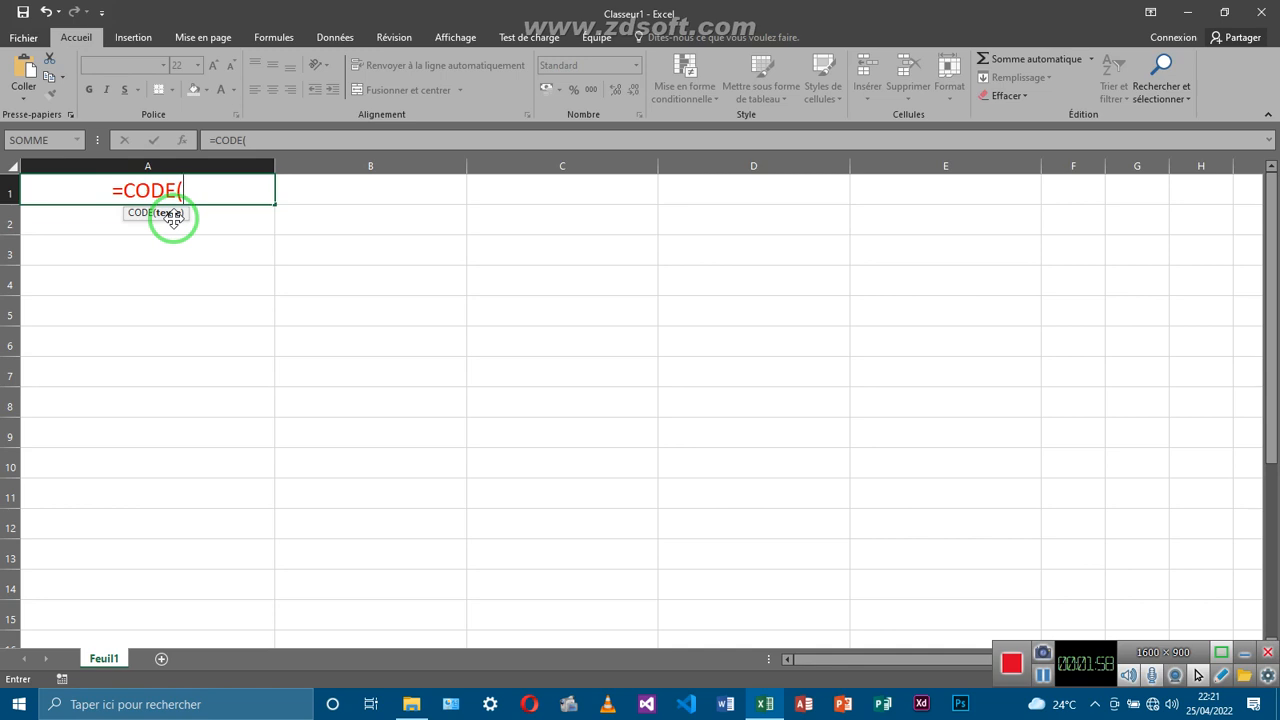
type("\"")
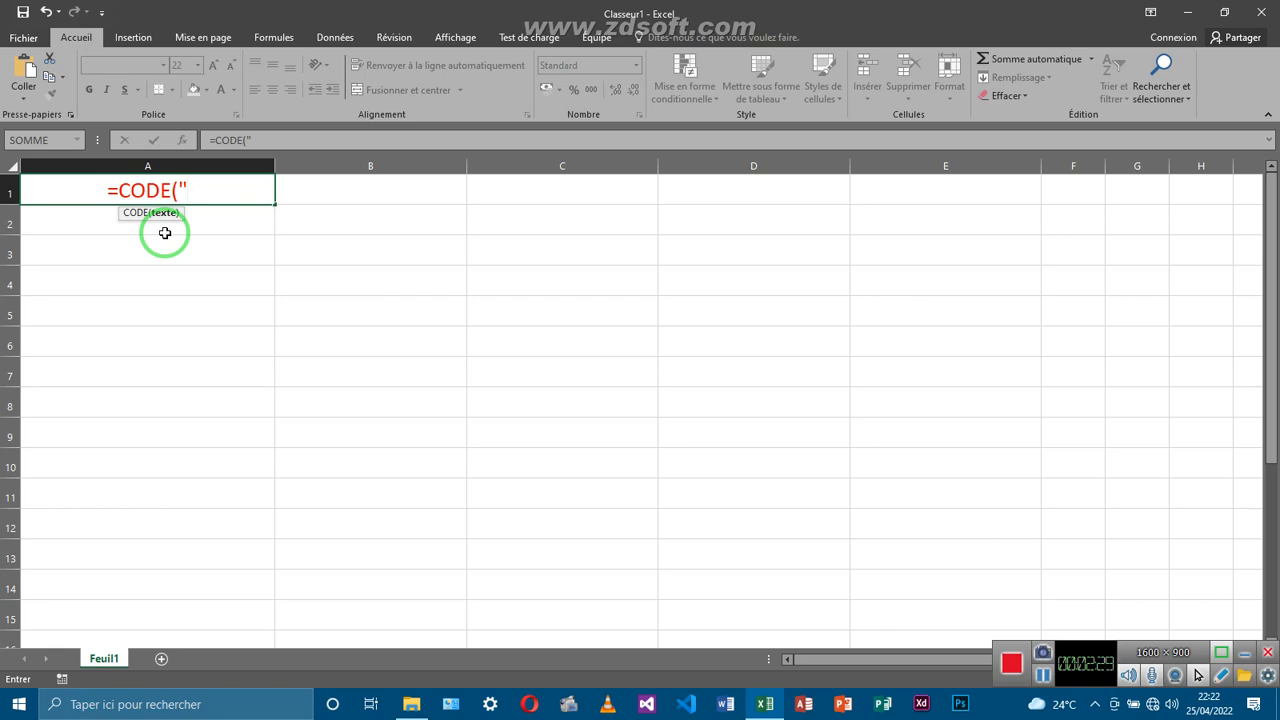
type("a")
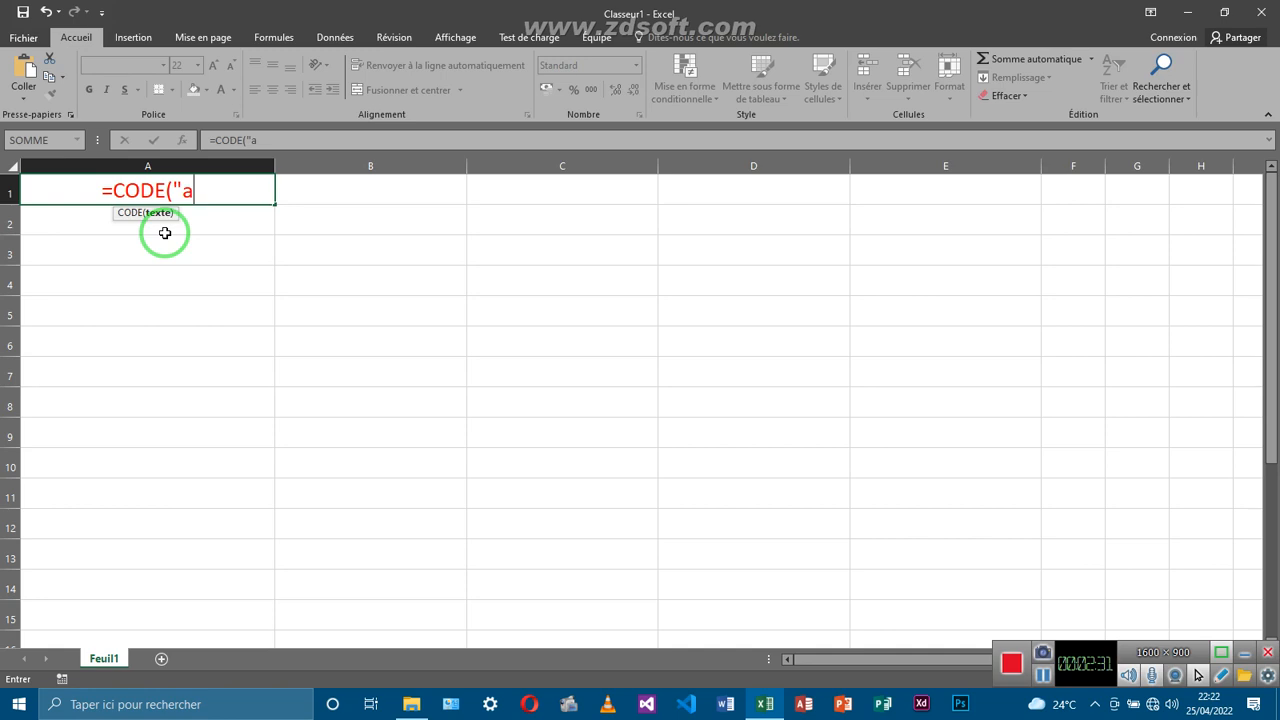
type("\")")
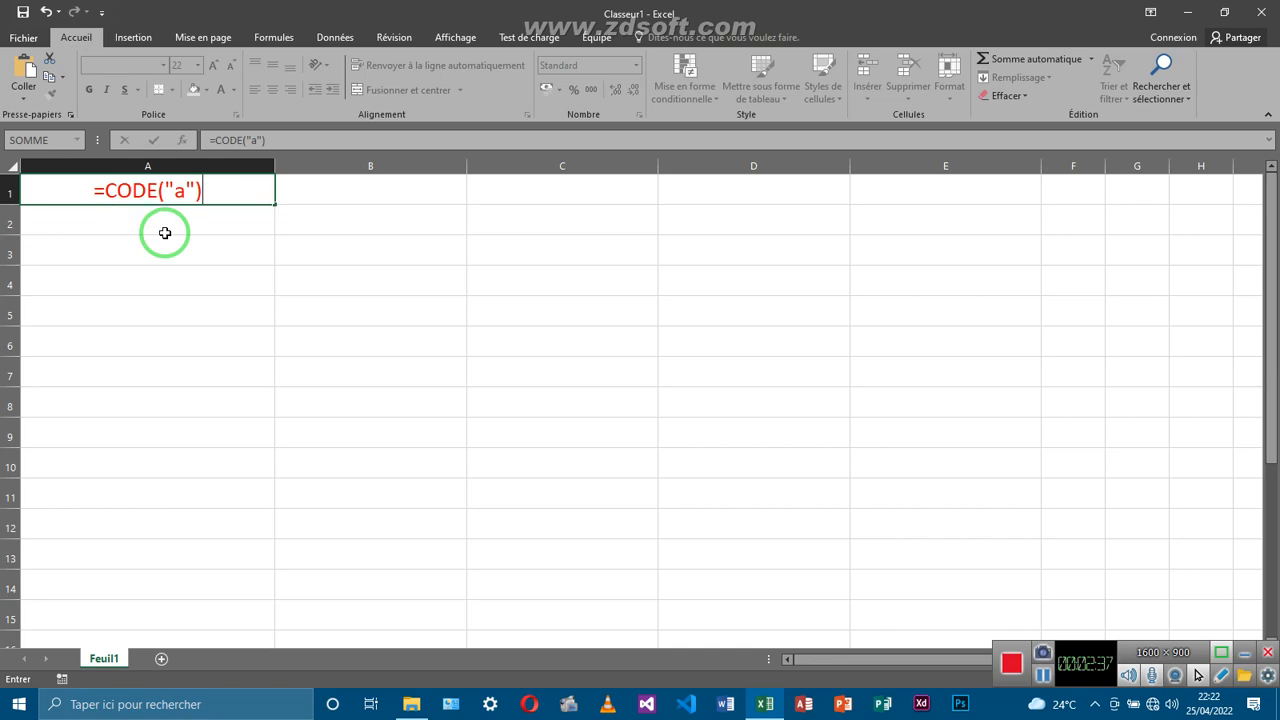
key("Return")
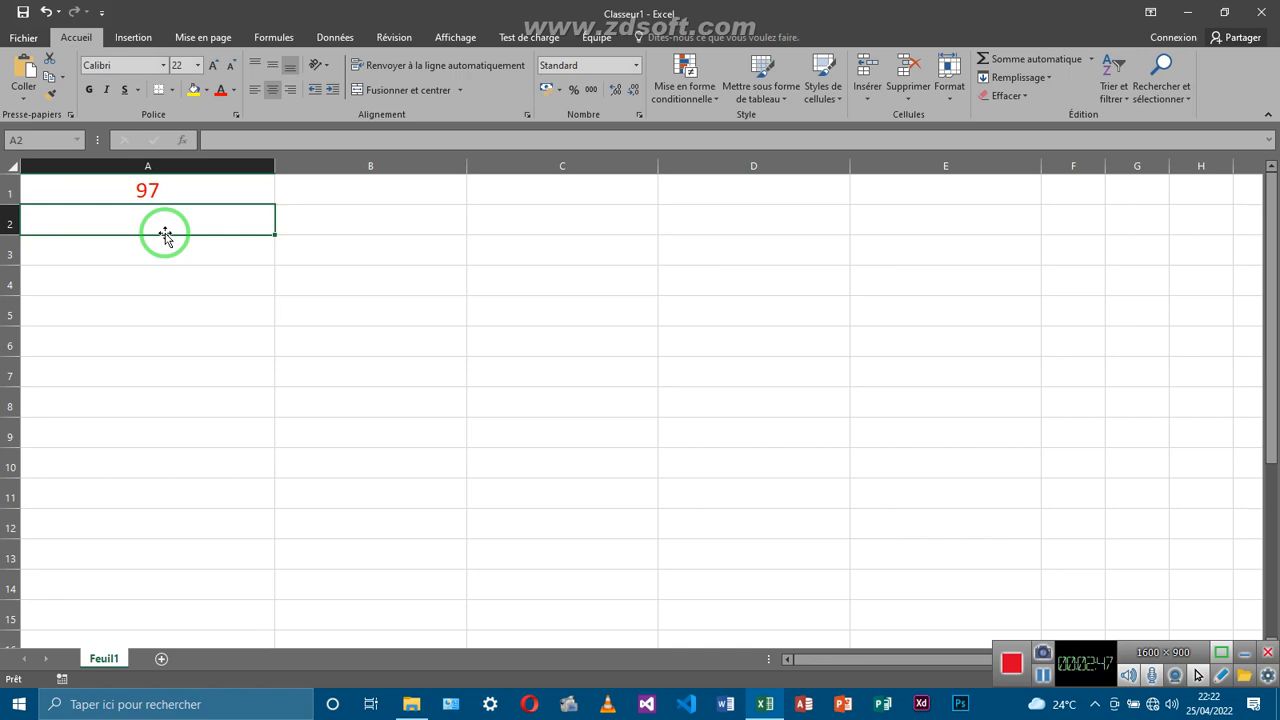
Enter =CODE("A") in cell A2 so it returns 65
double_click(158, 224)
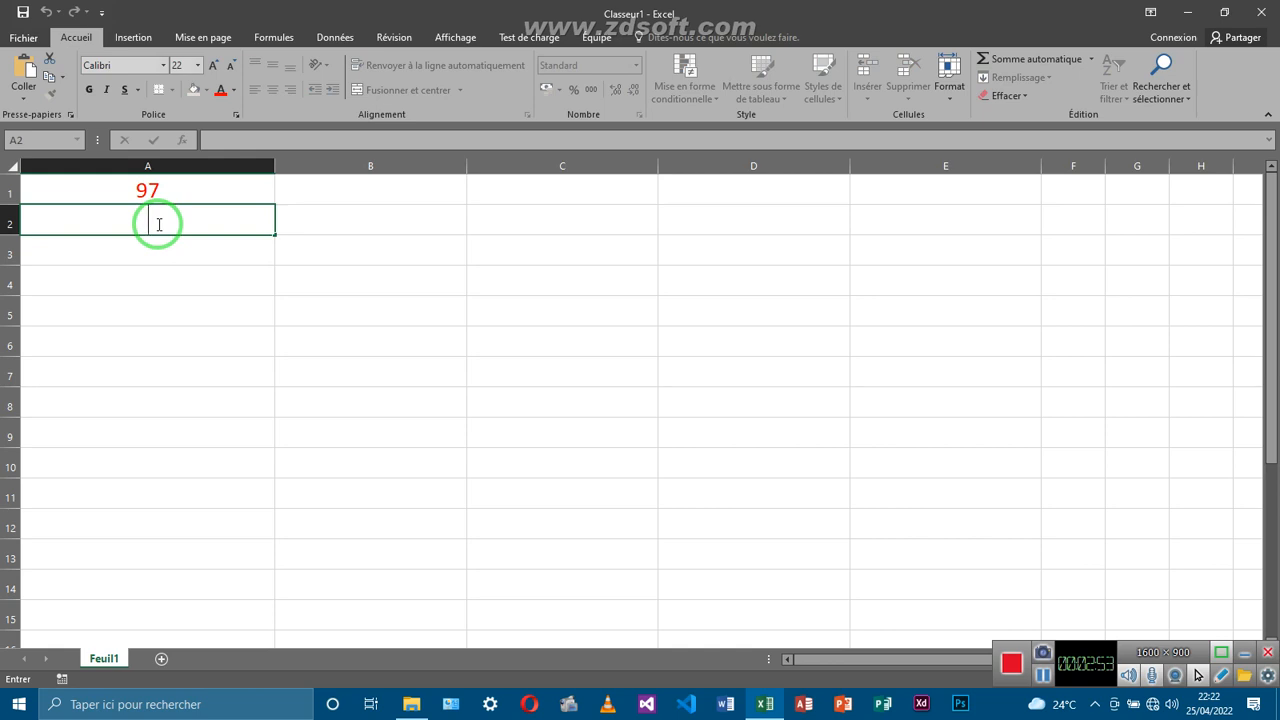
type("=code")
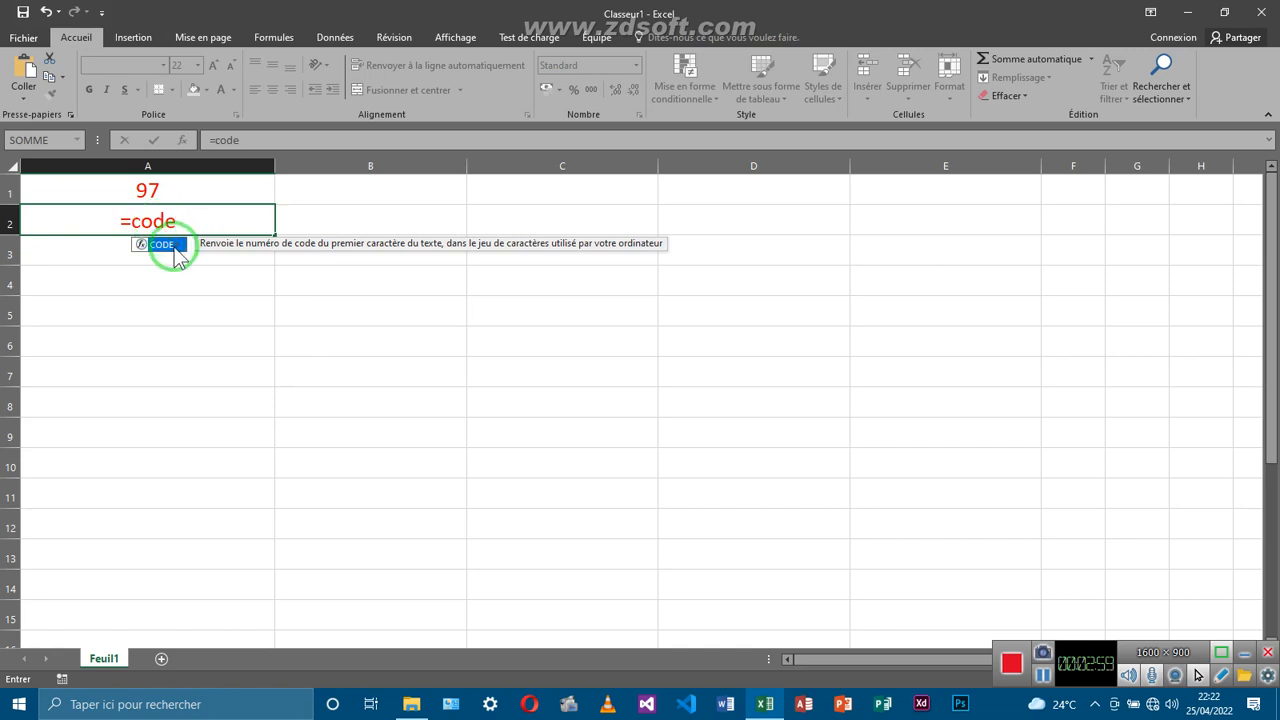
double_click(176, 246)
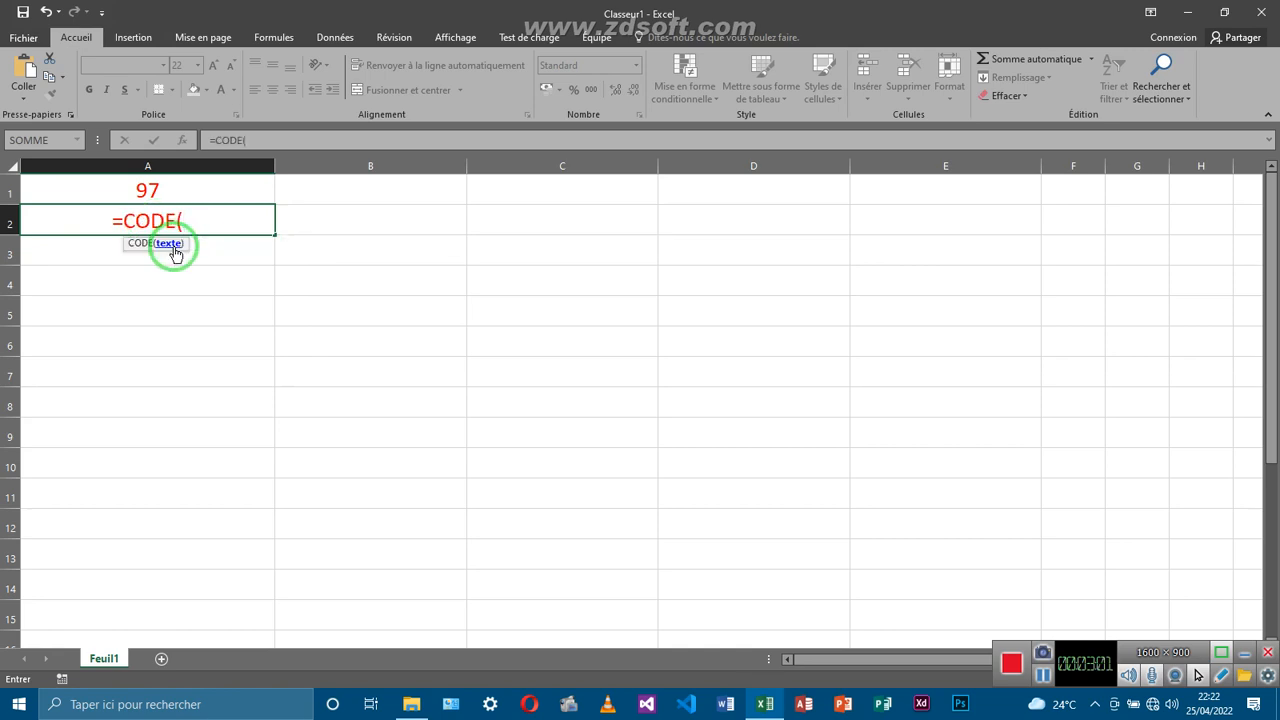
type("\"")
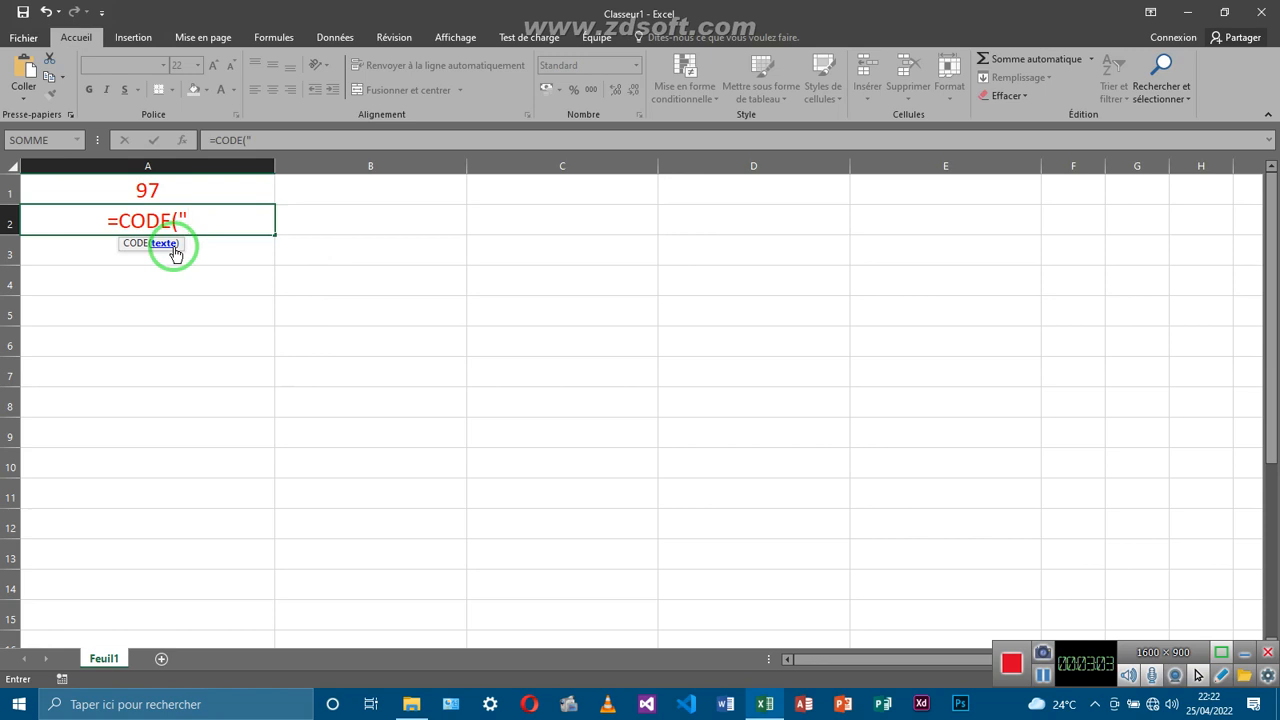
type("A\")")
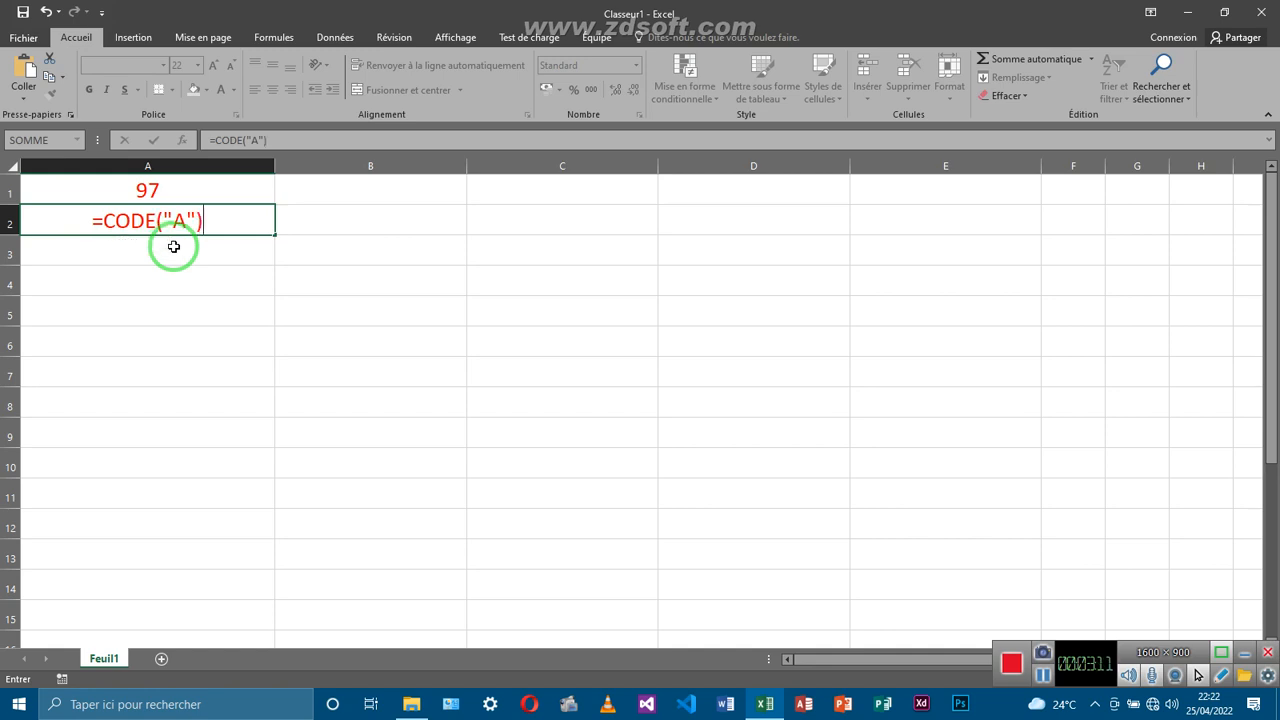
key("Return")
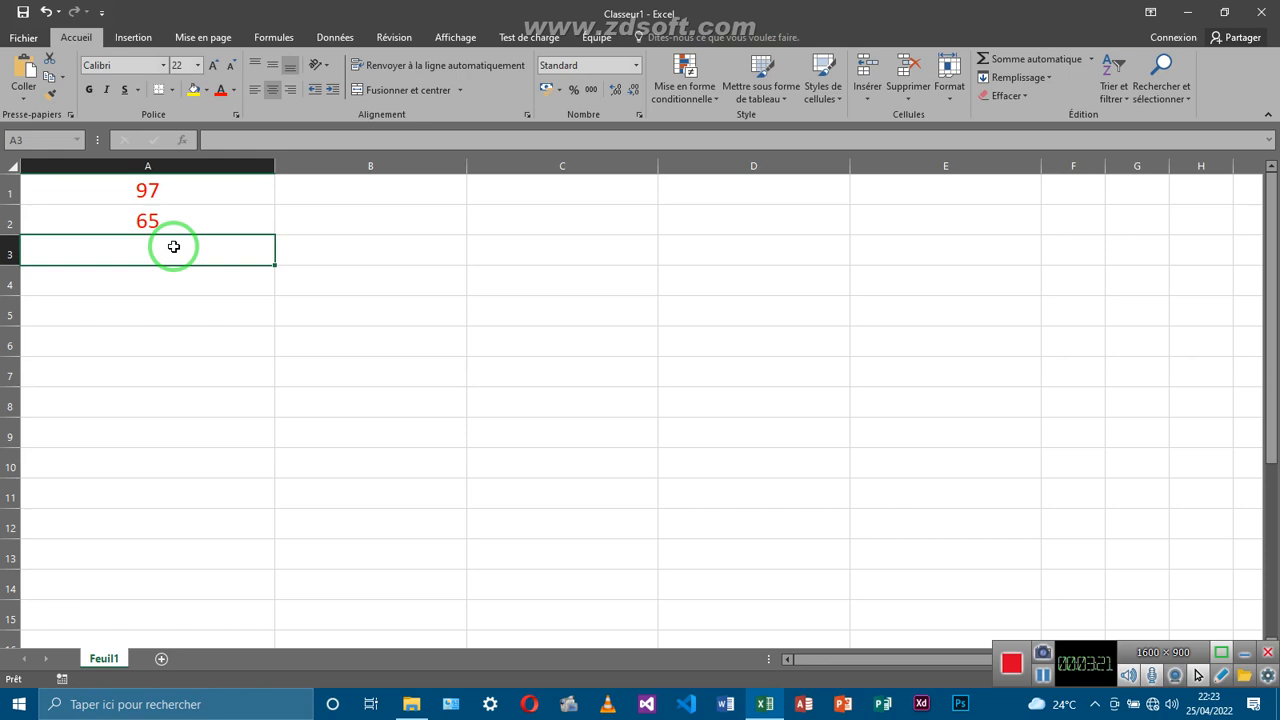
Enter =CODE(";") in cell A3 so it returns 59
double_click(174, 247)
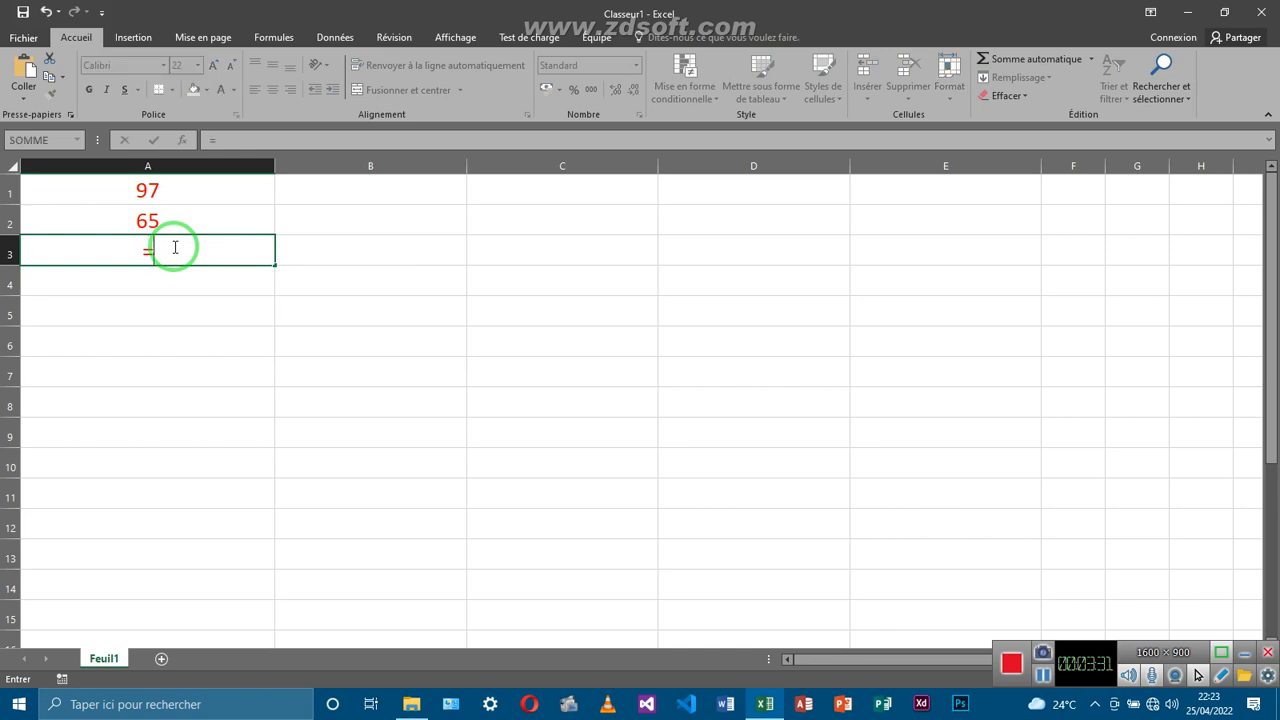
type("co")
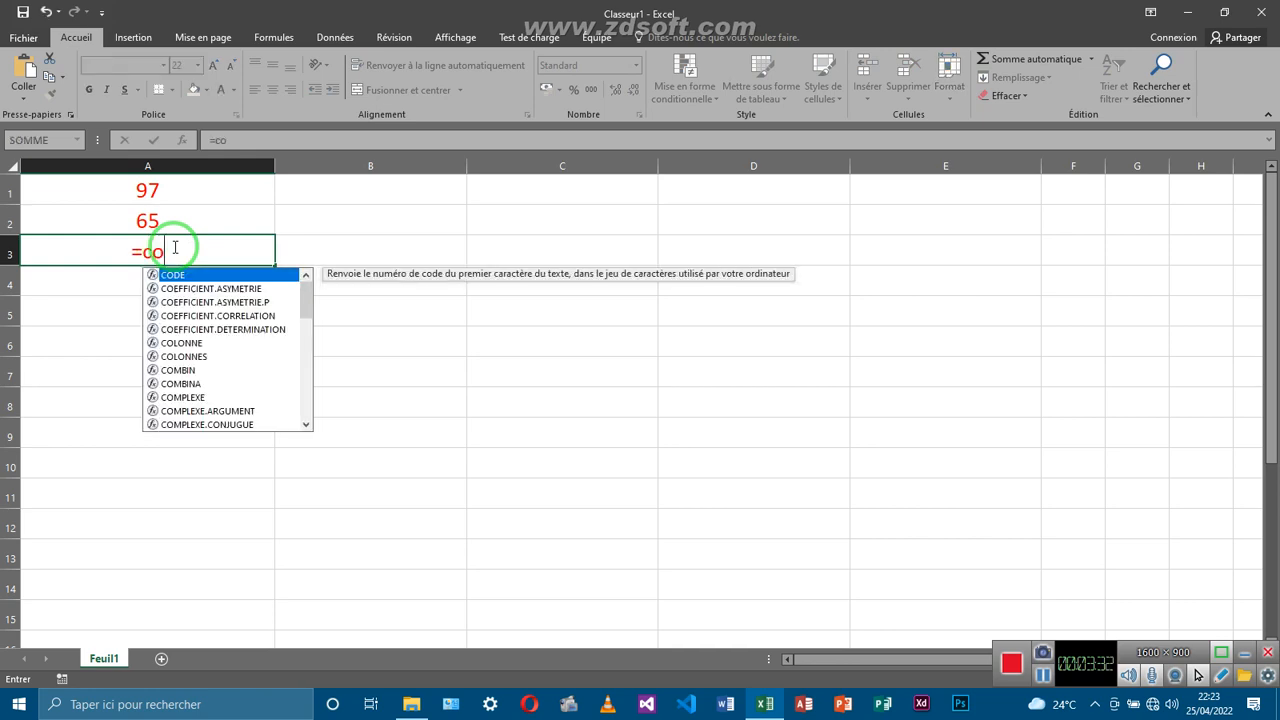
type("de")
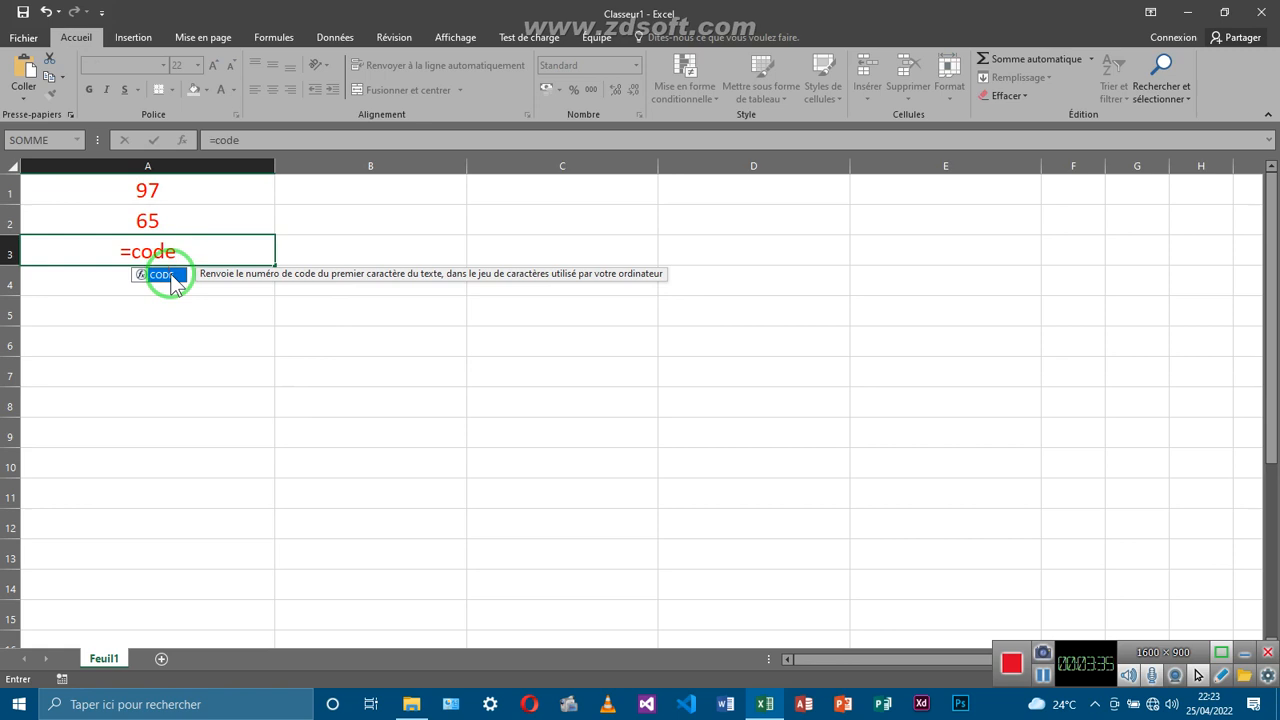
double_click(166, 276)
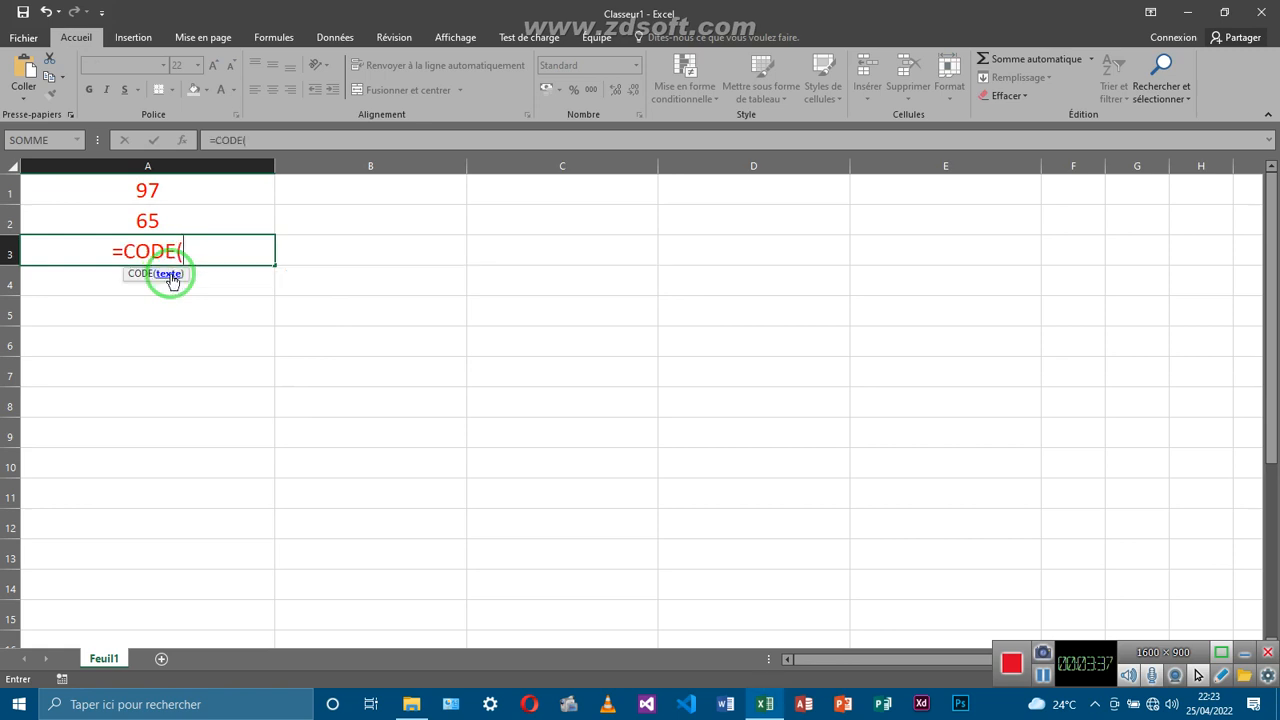
type("\"")
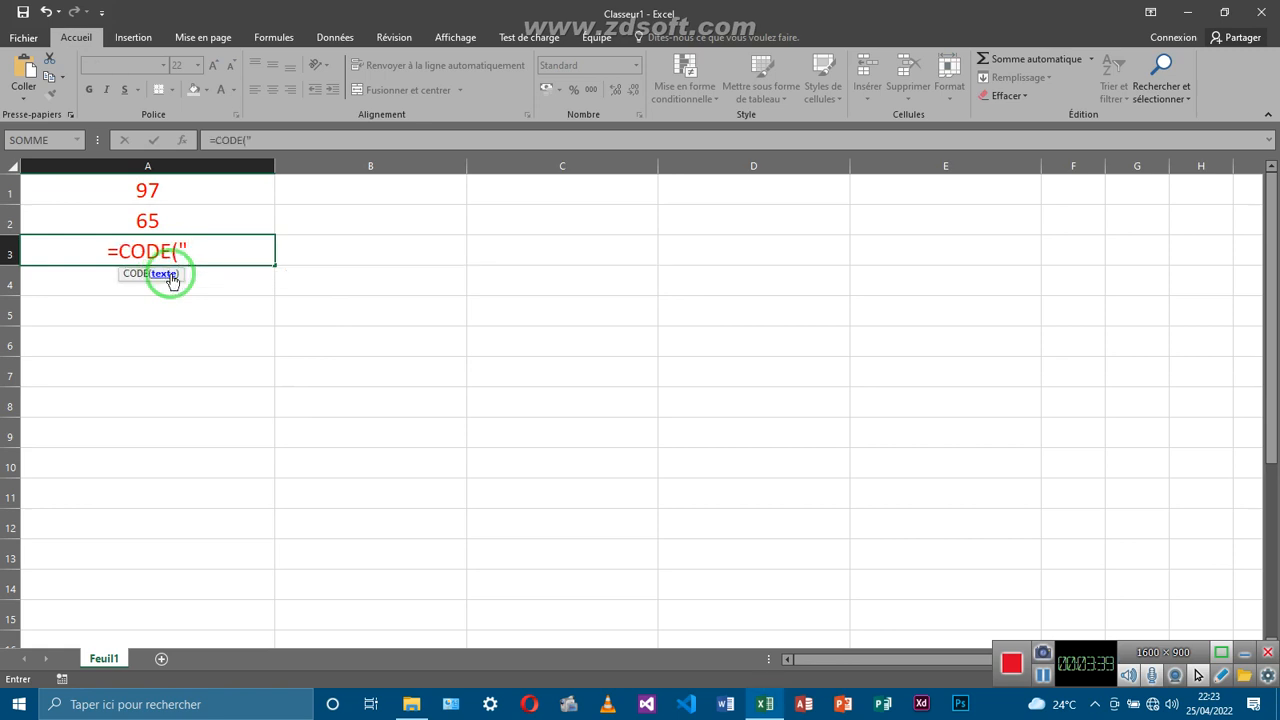
type(";")
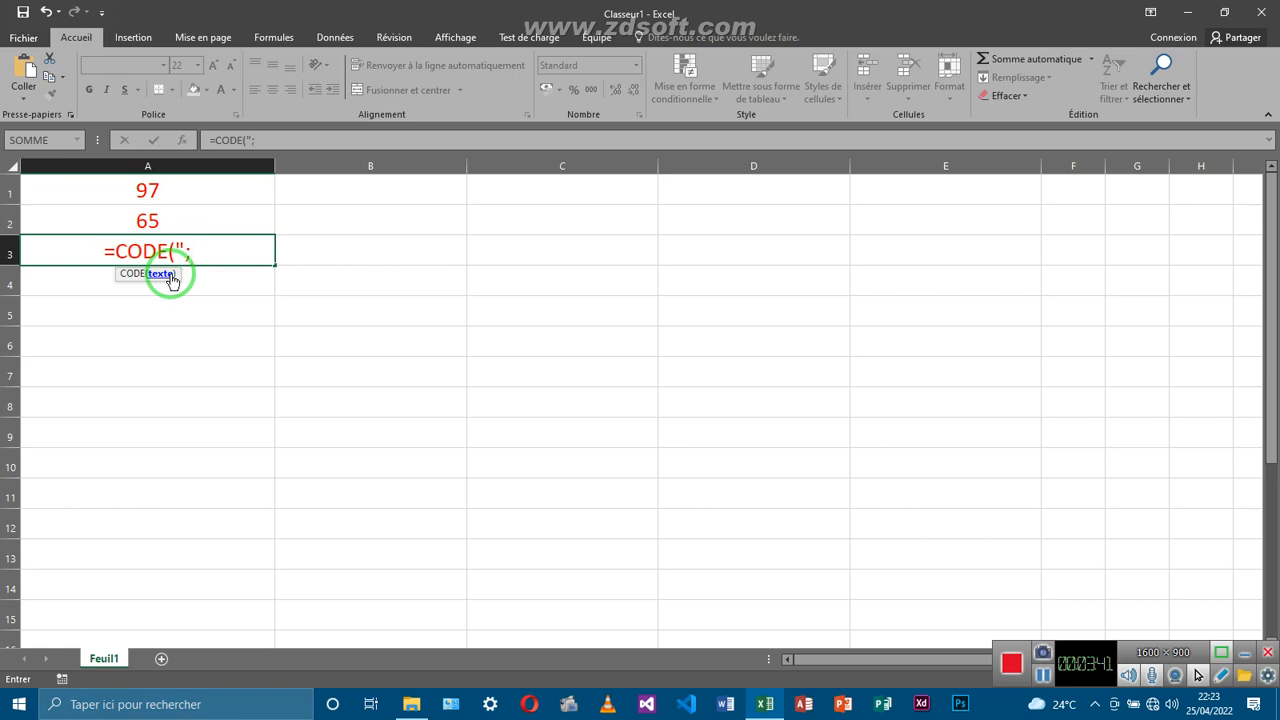
type("\"")
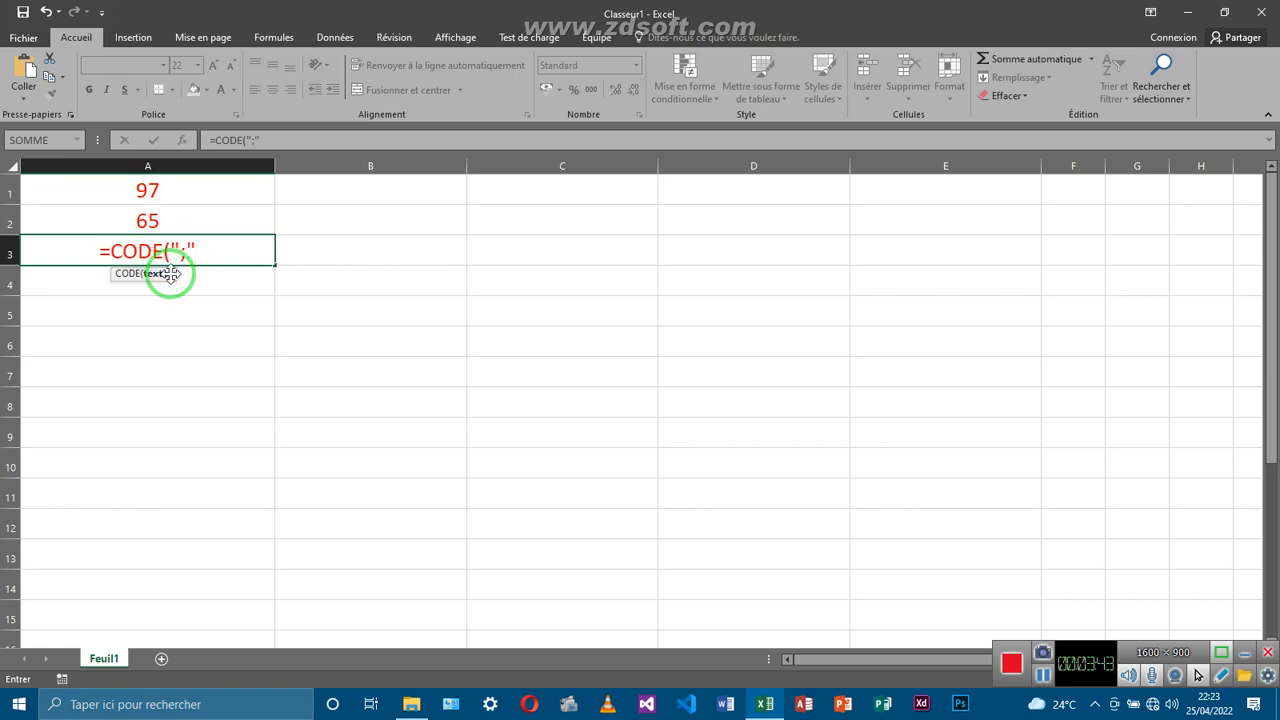
type(")")
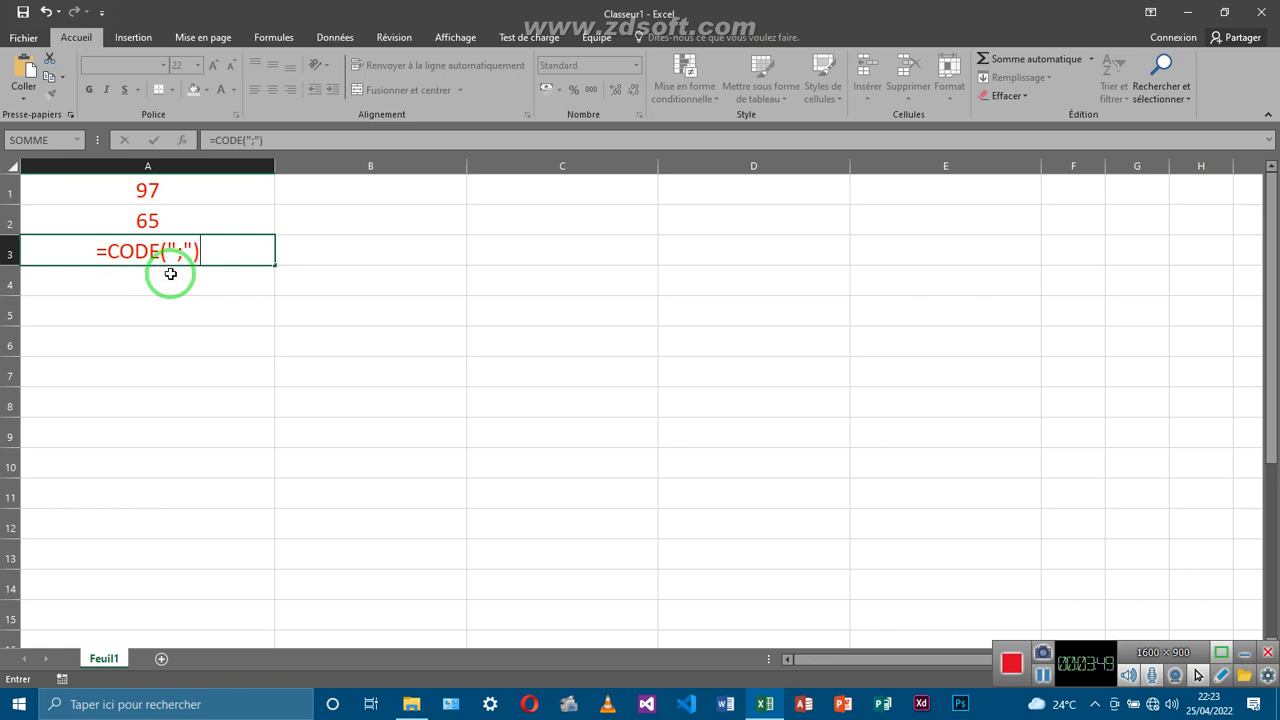
key("Return")
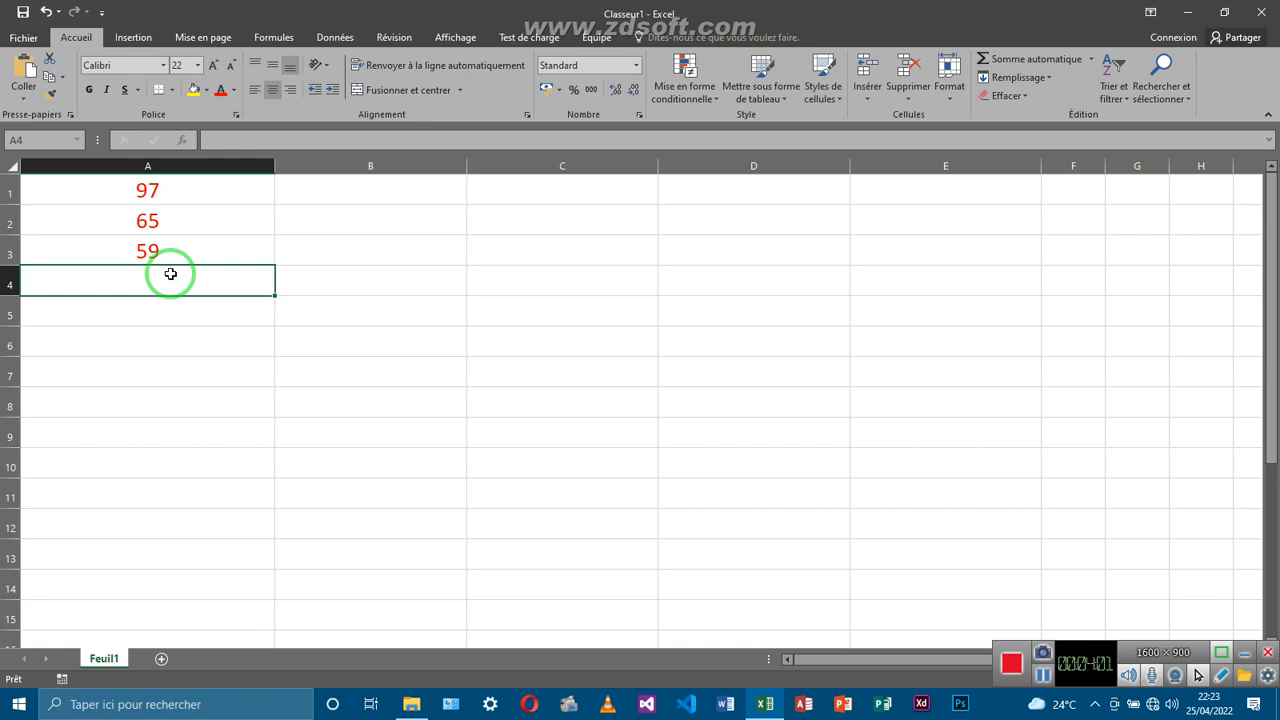
Enter =CODE(":") in cell A4 so it returns 58
double_click(170, 274)
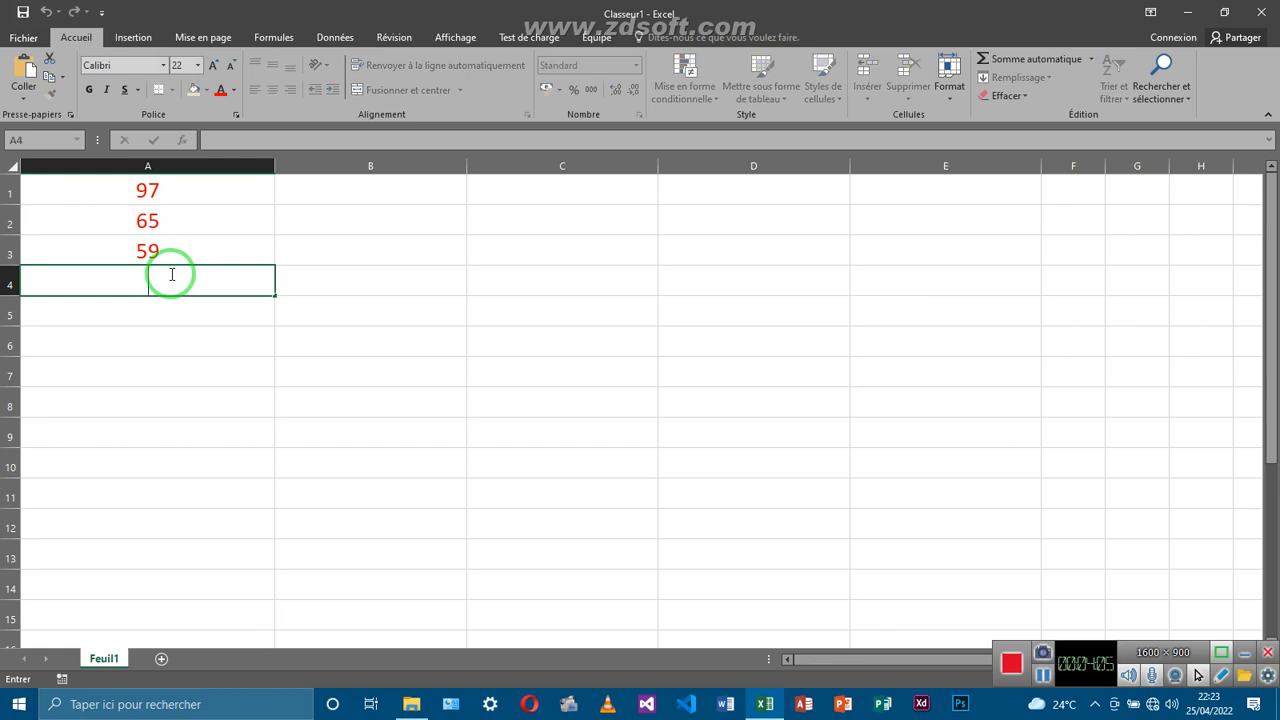
type("=")
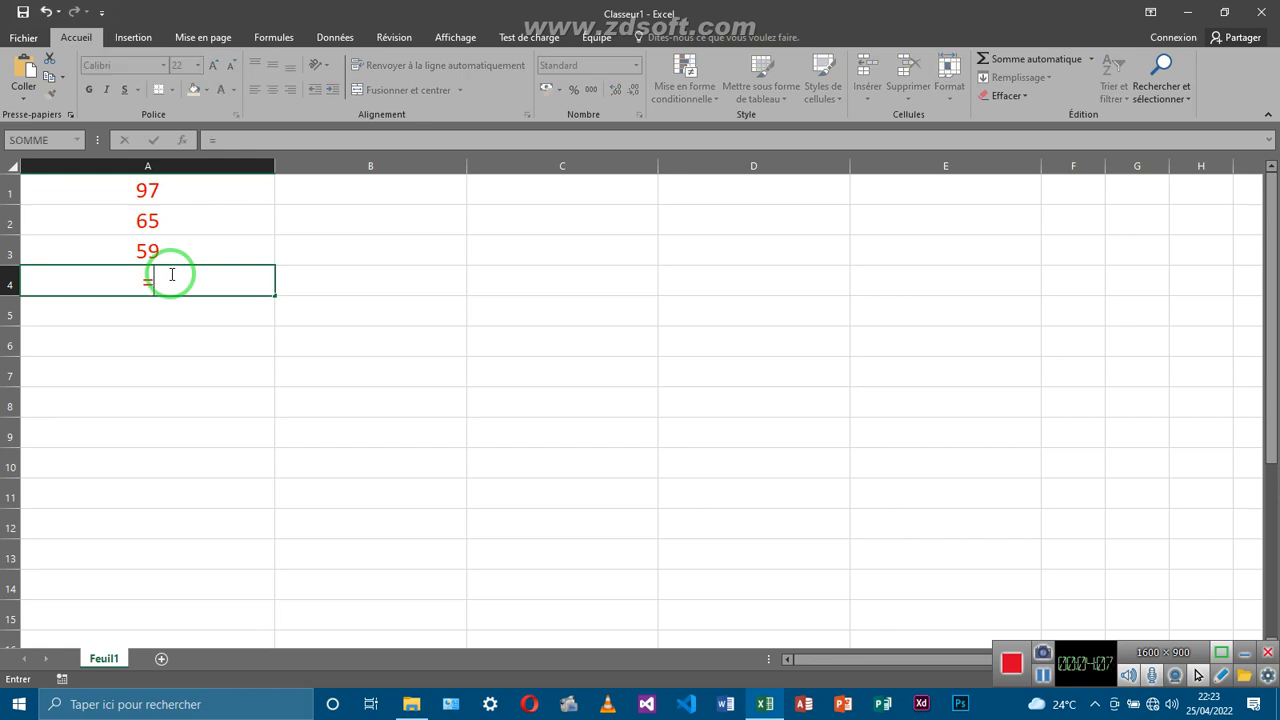
type("code")
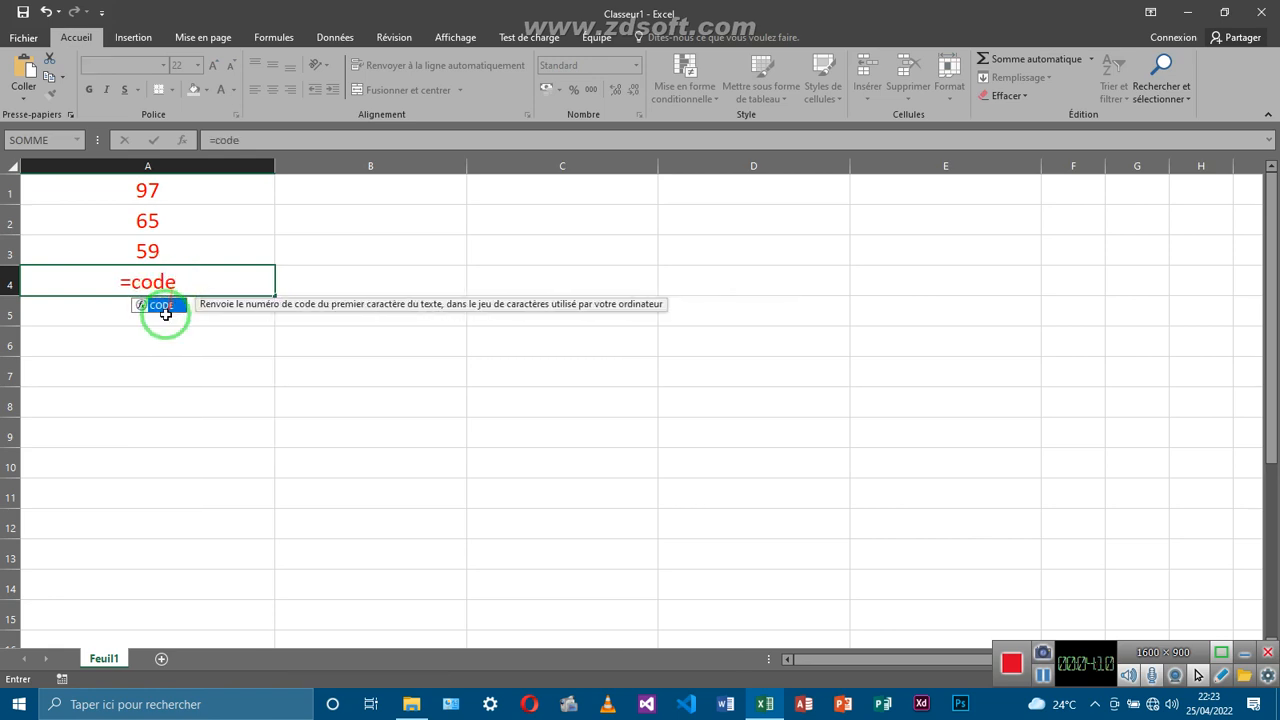
double_click(162, 306)
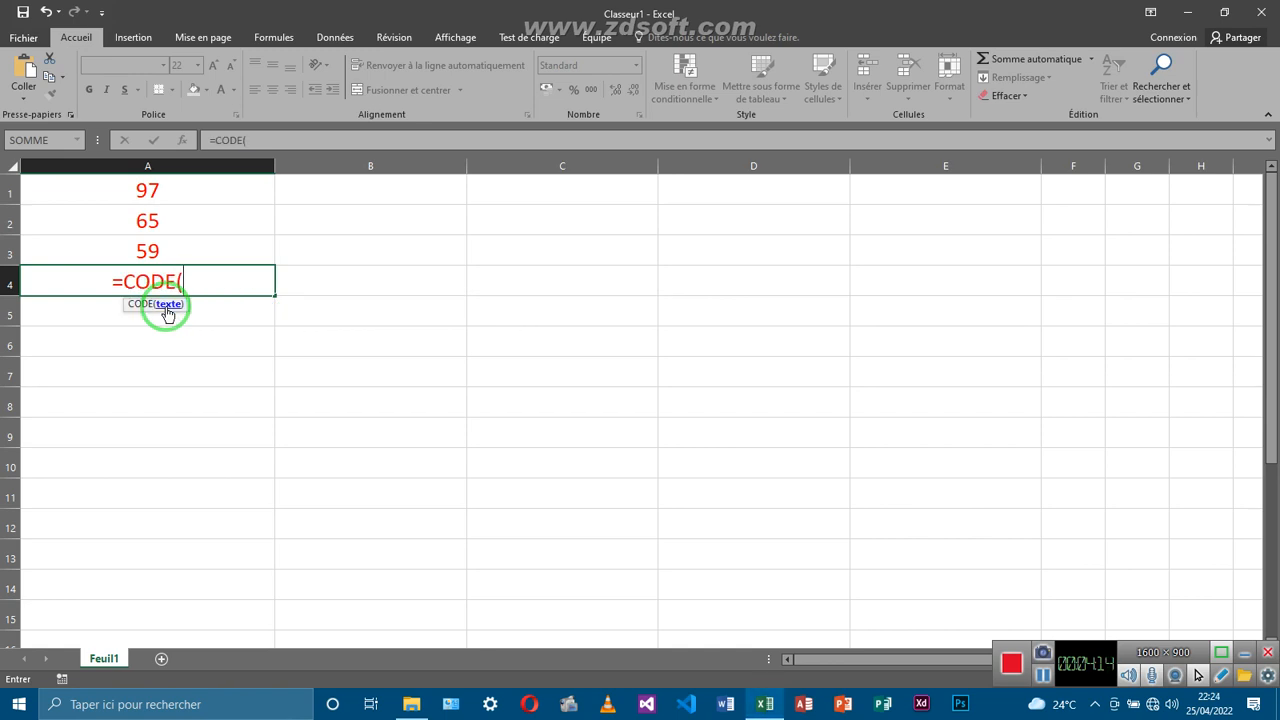
type("\"")
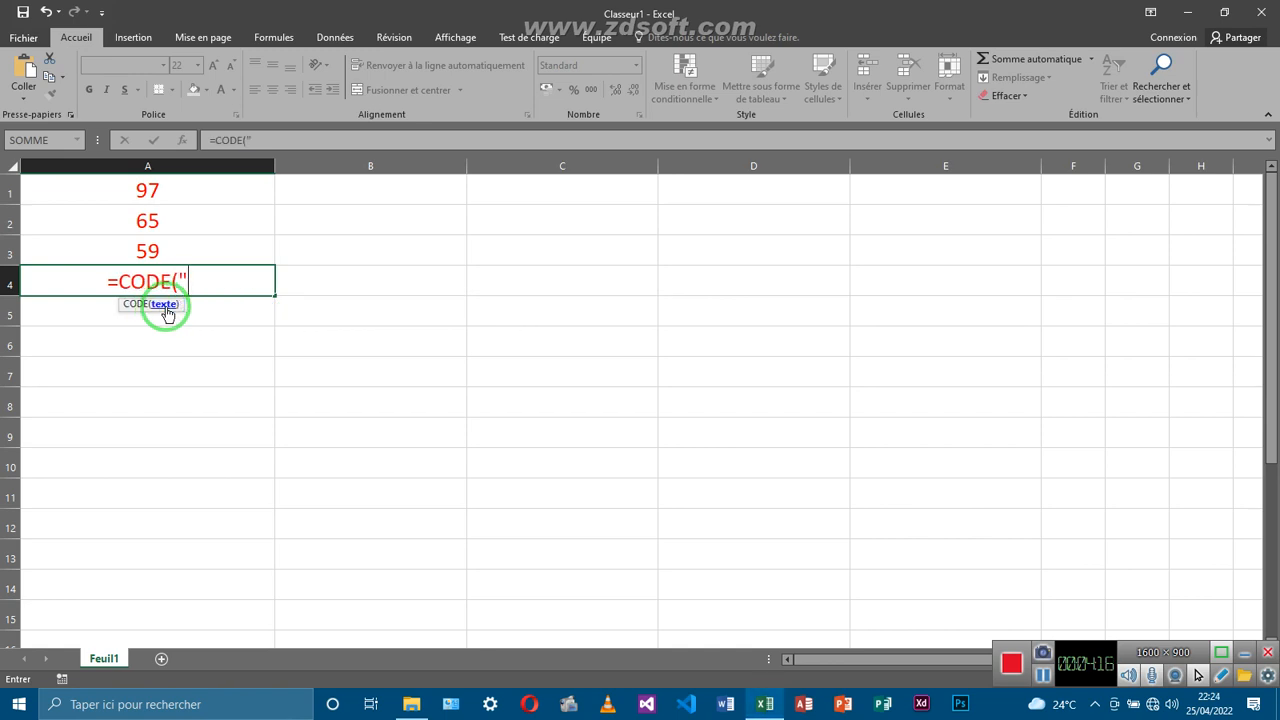
type(":")
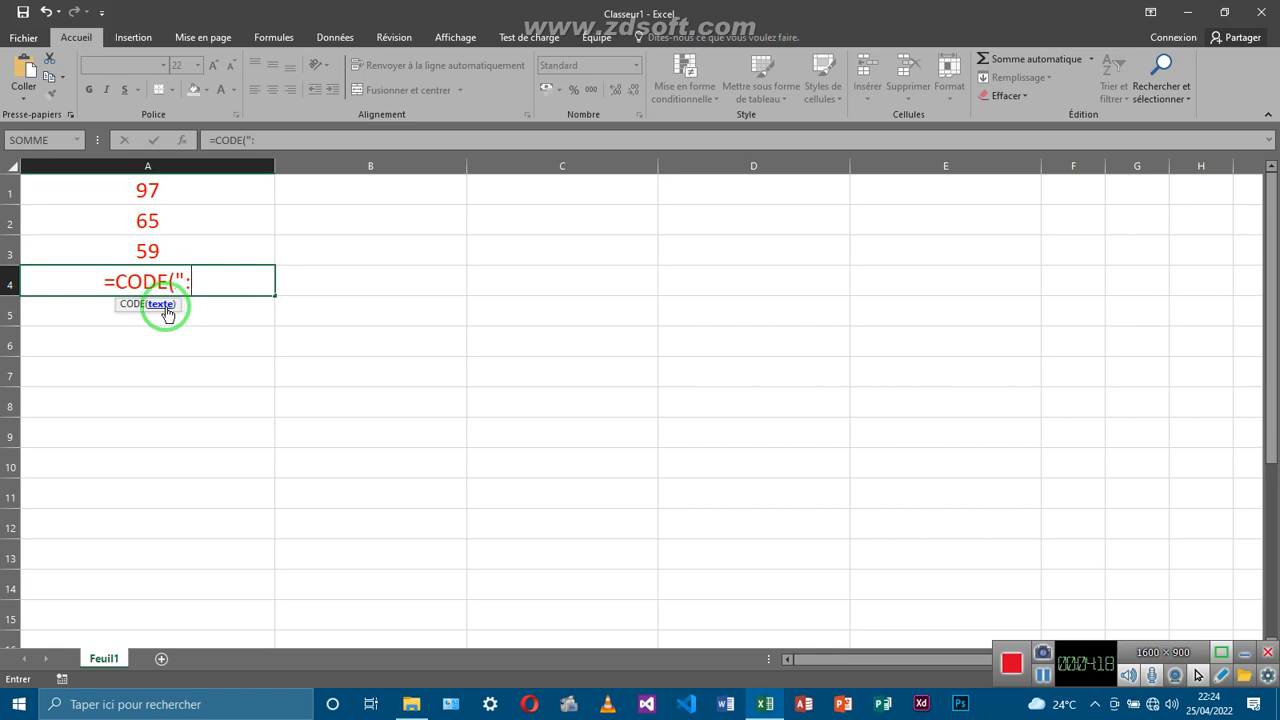
type("\"")
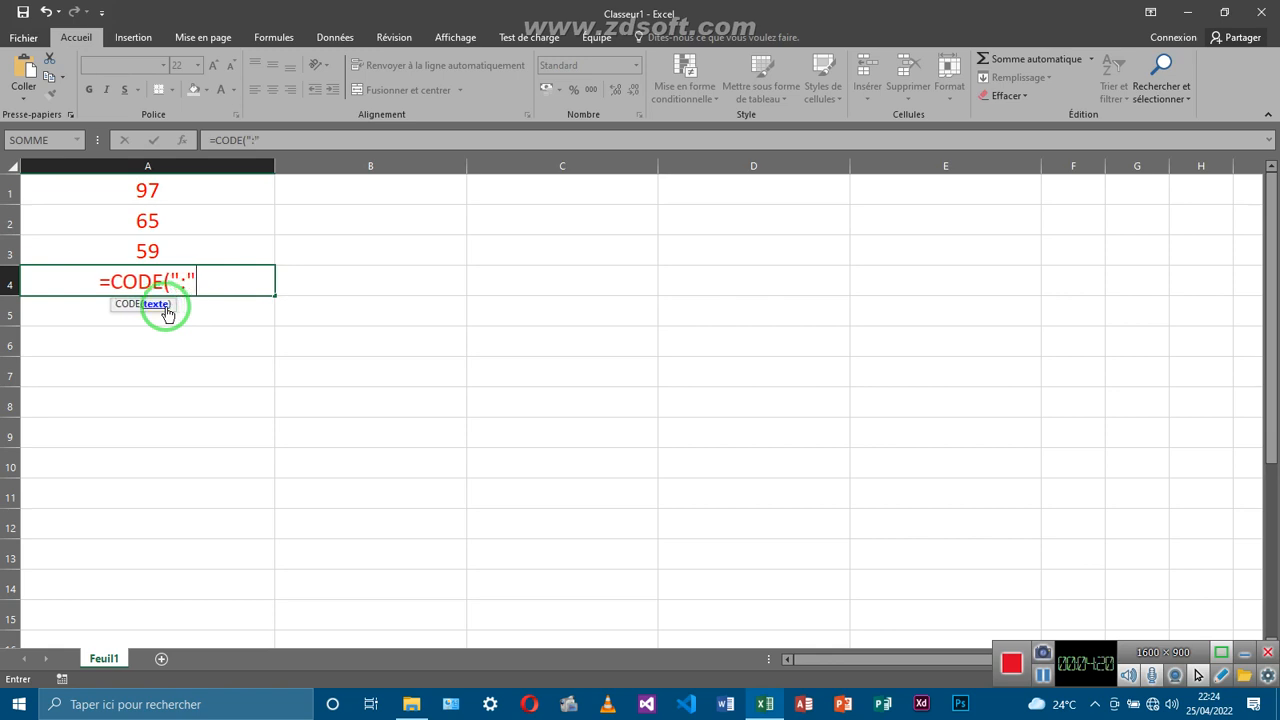
type(")")
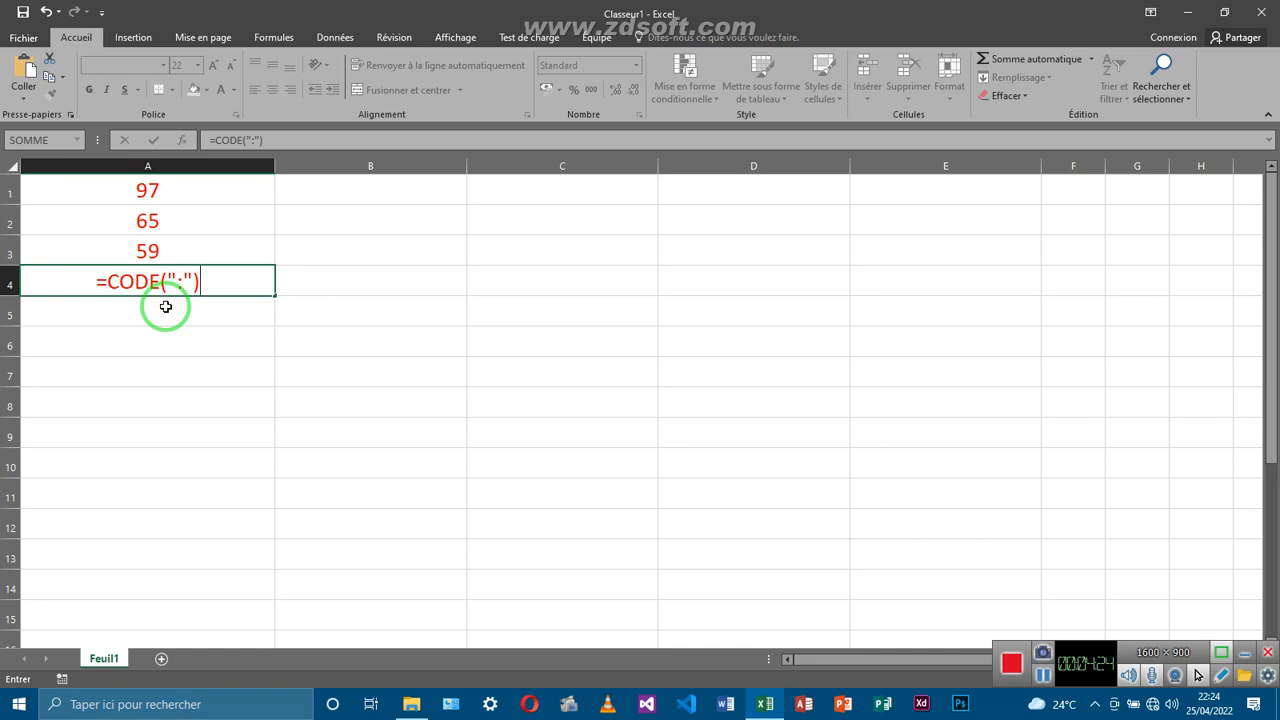
key("Return")
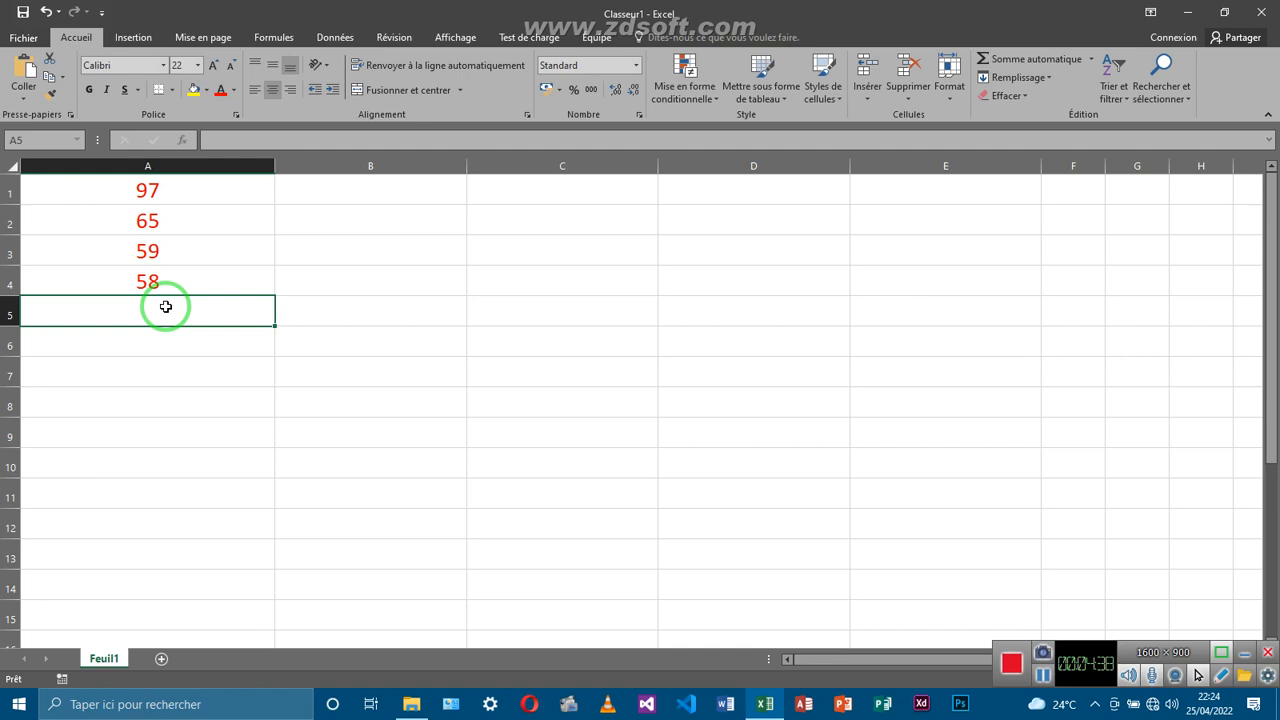
Enter =CODE("?") in cell A5 so it returns 63
double_click(166, 306)
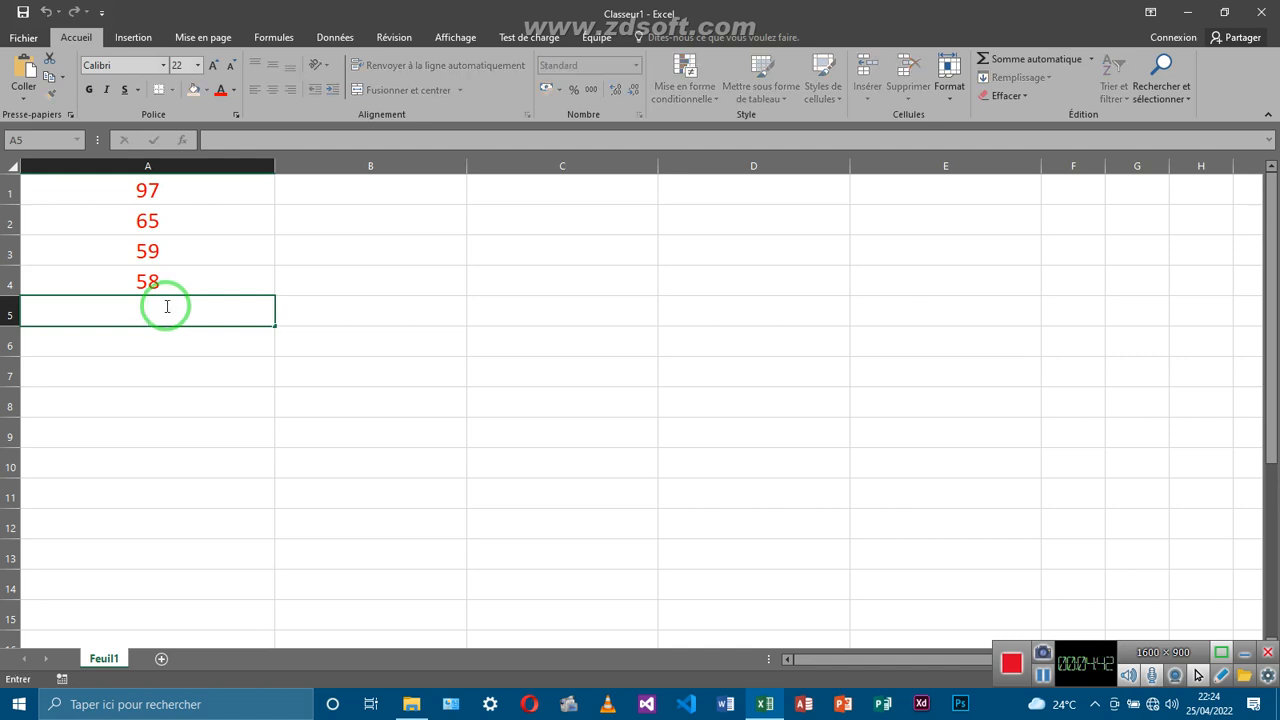
type("=c")
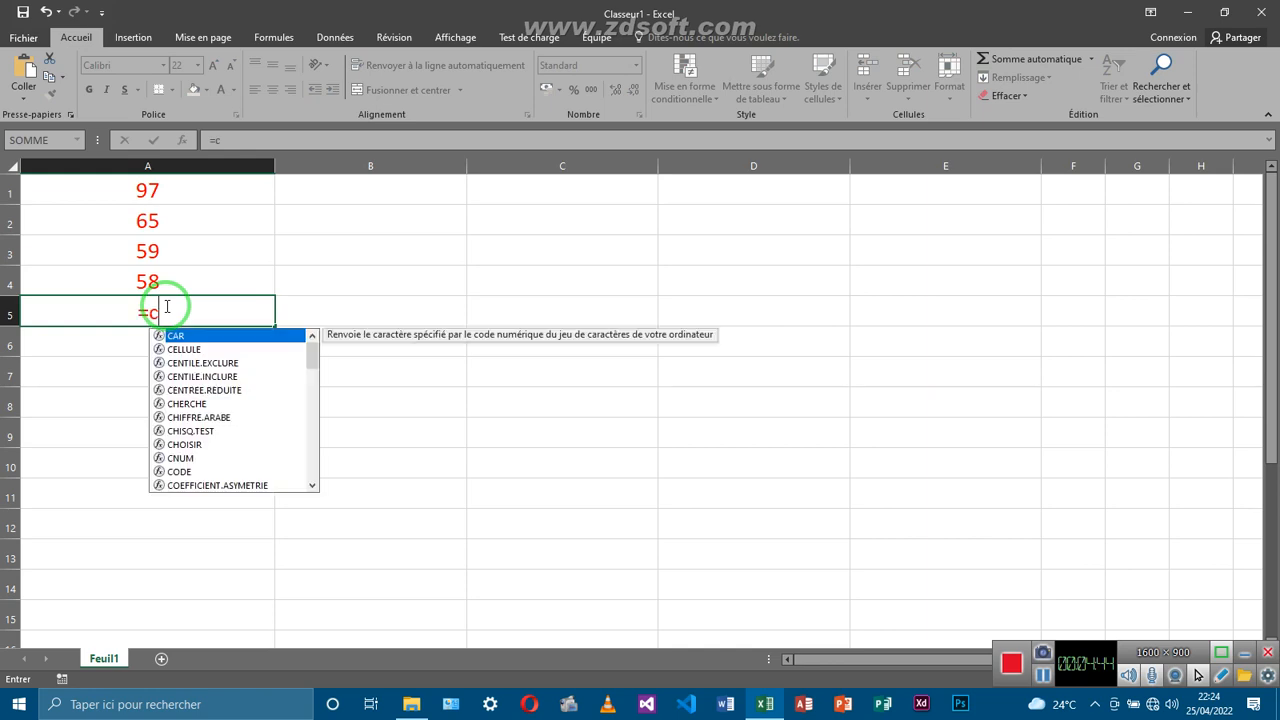
type("ode")
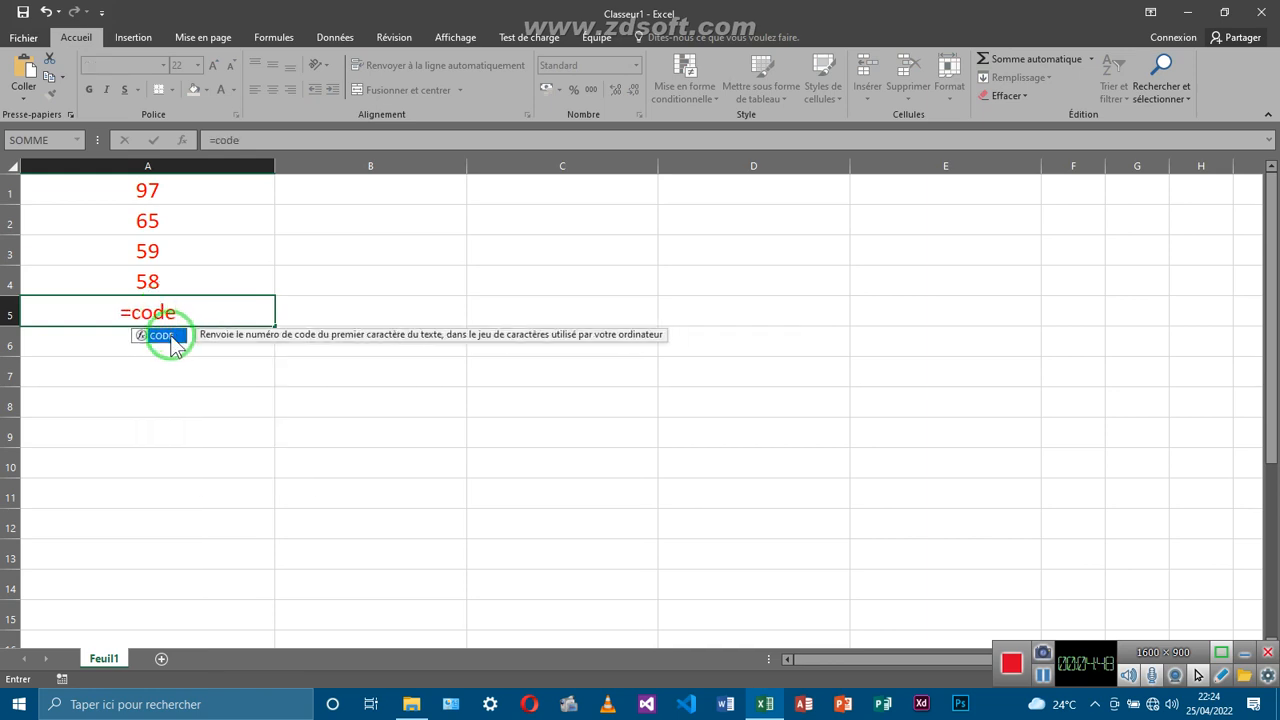
double_click(172, 343)
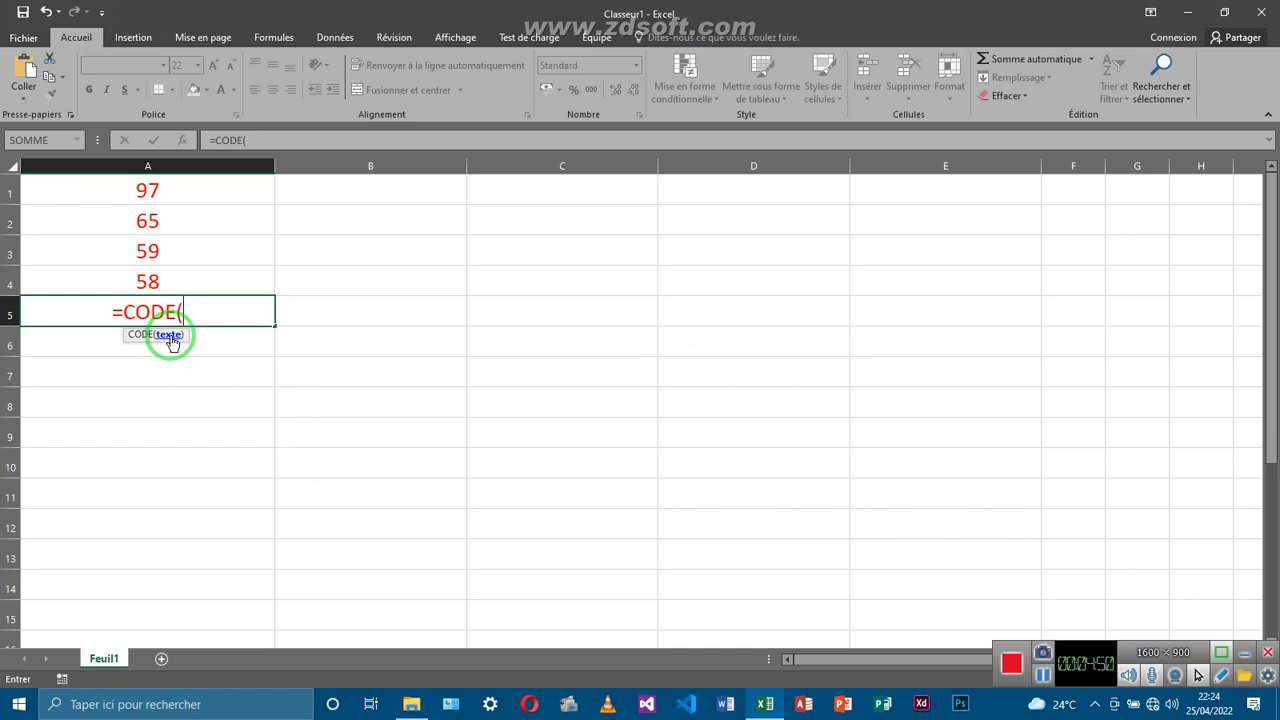
type("\"")
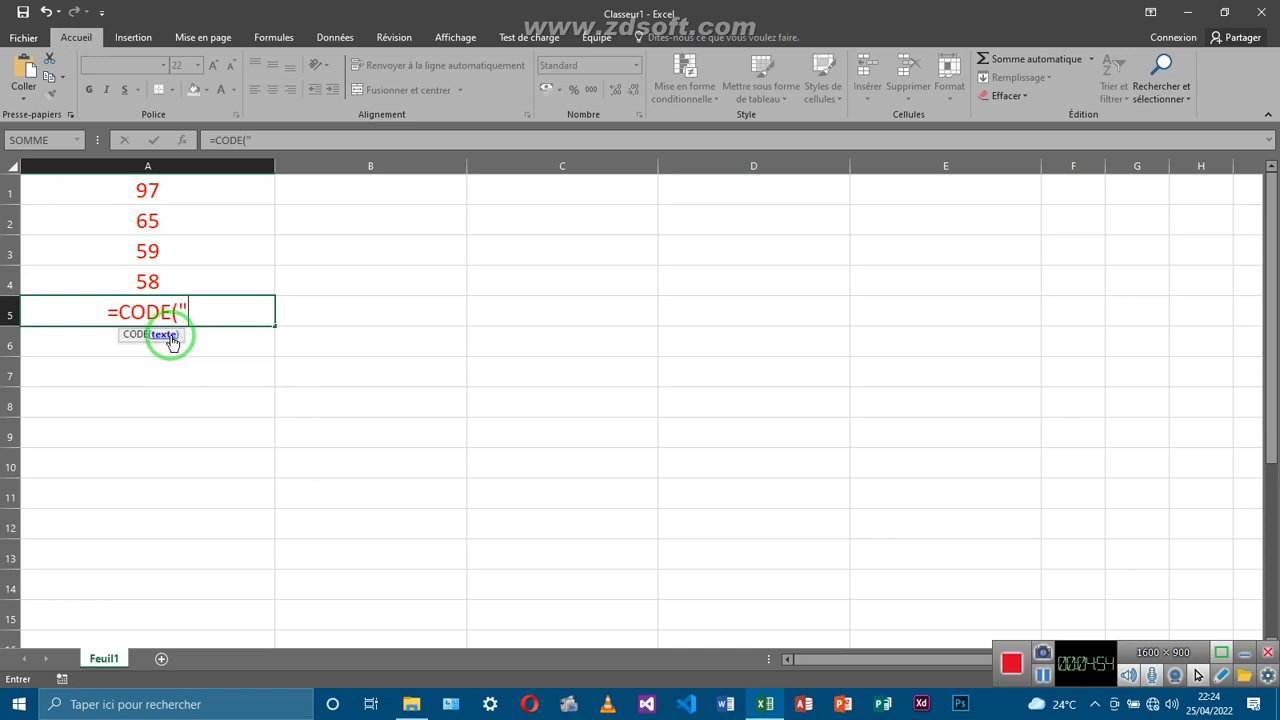
type("?")
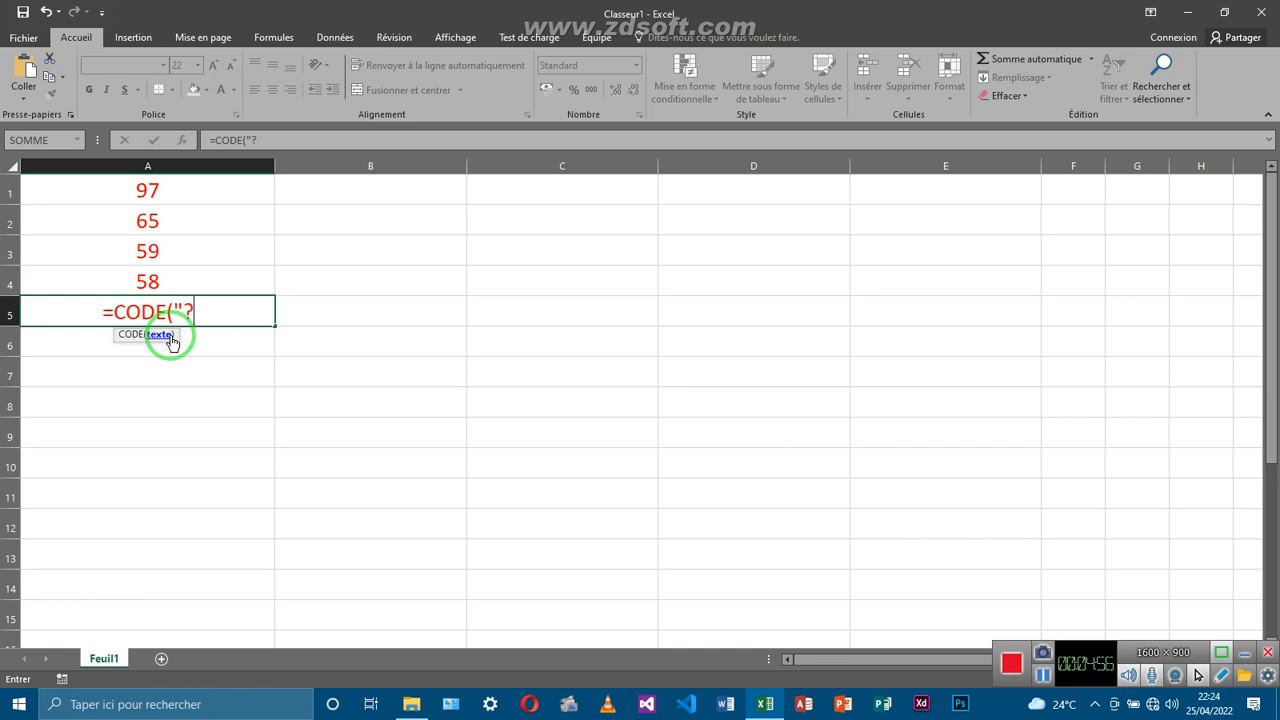
type("\"")
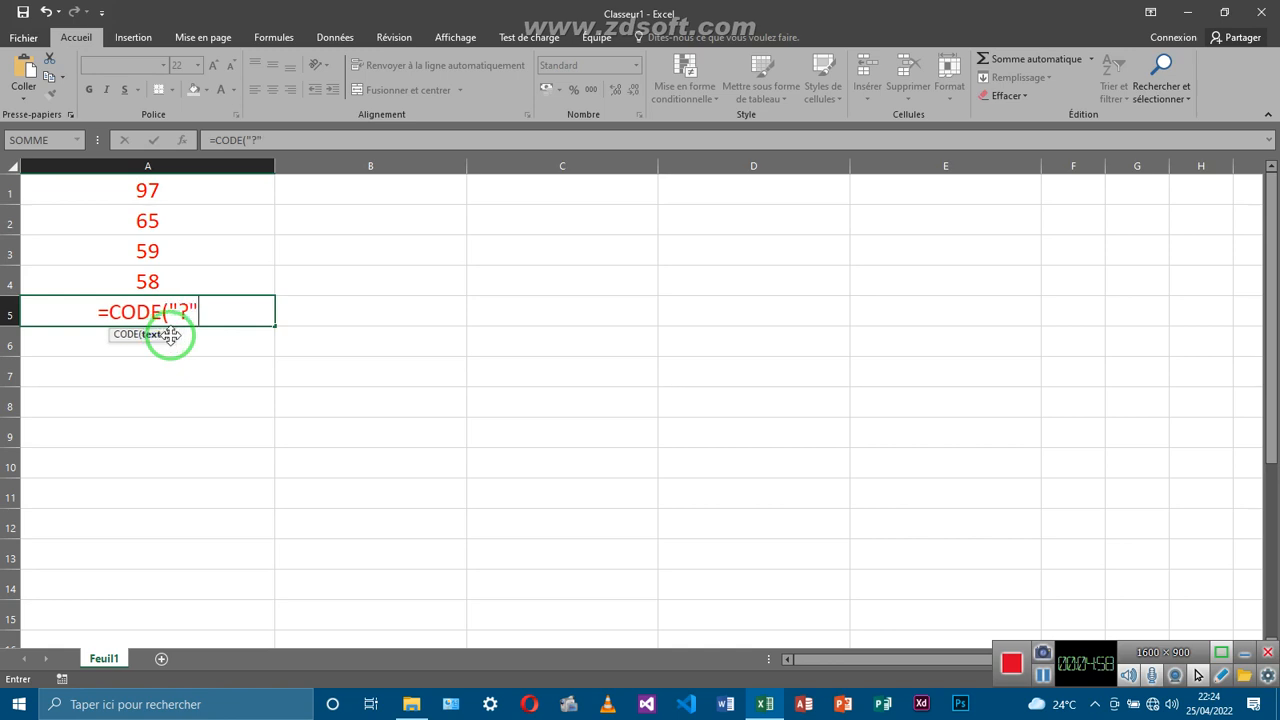
type(")")
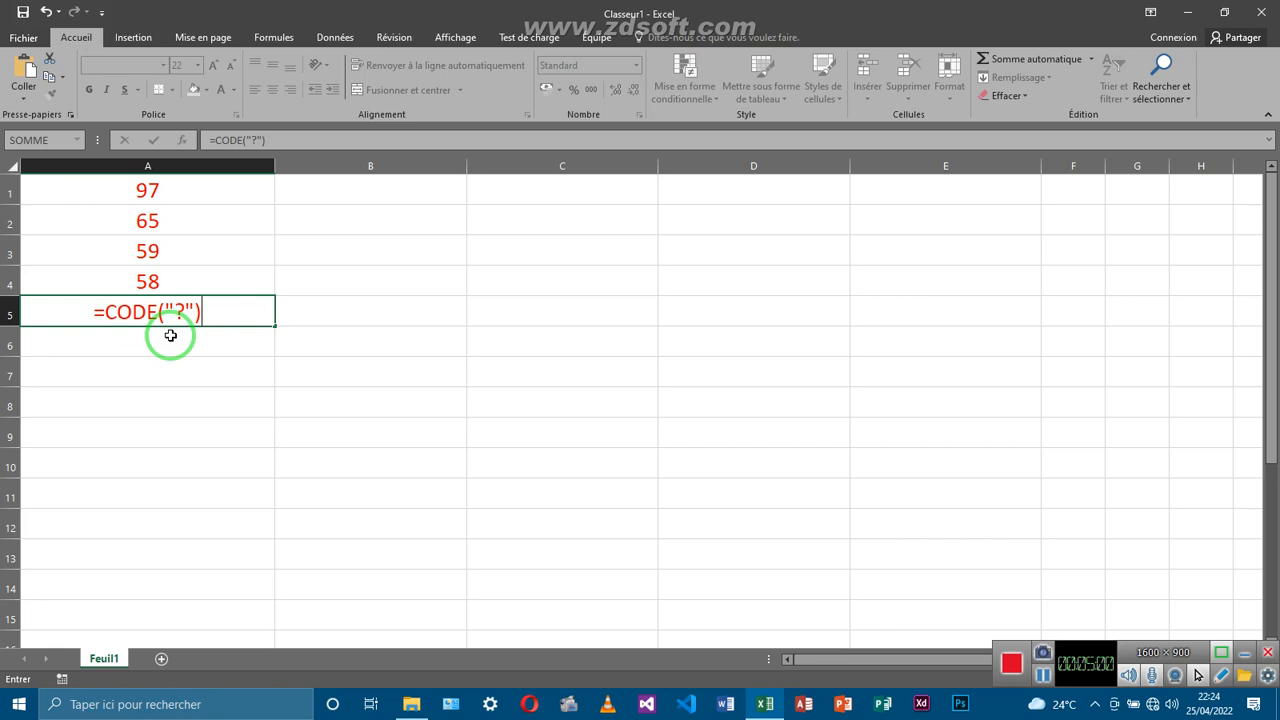
key("Return")
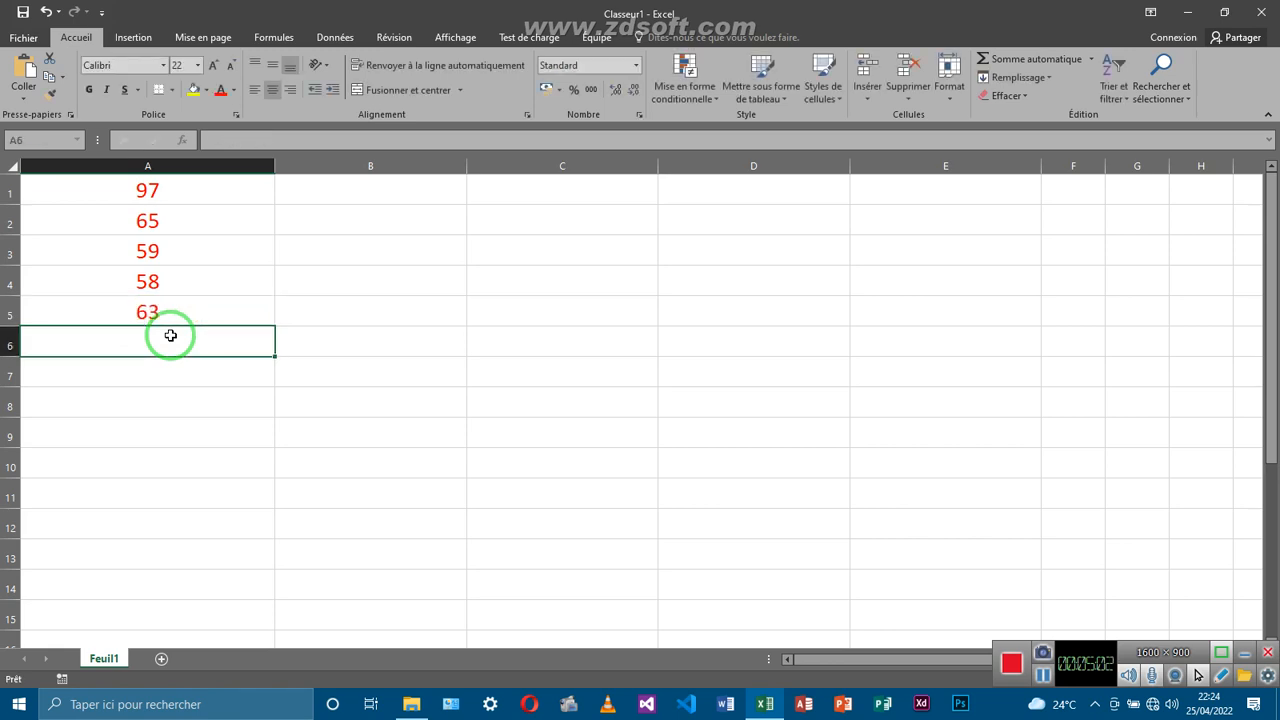